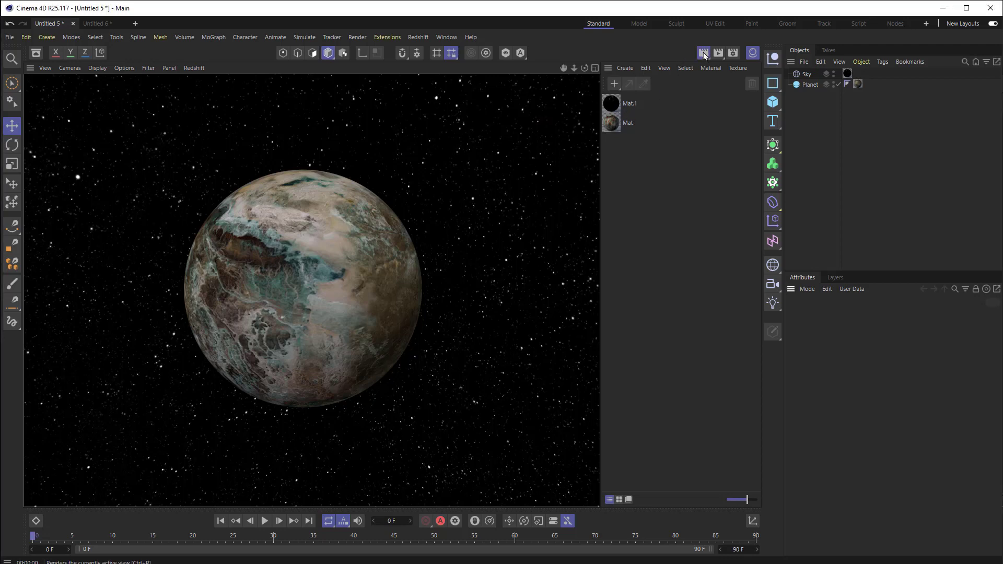
Start an Interactive Render Region preview and frame the planet in the view
left_click(703, 53)
left_click(740, 124)
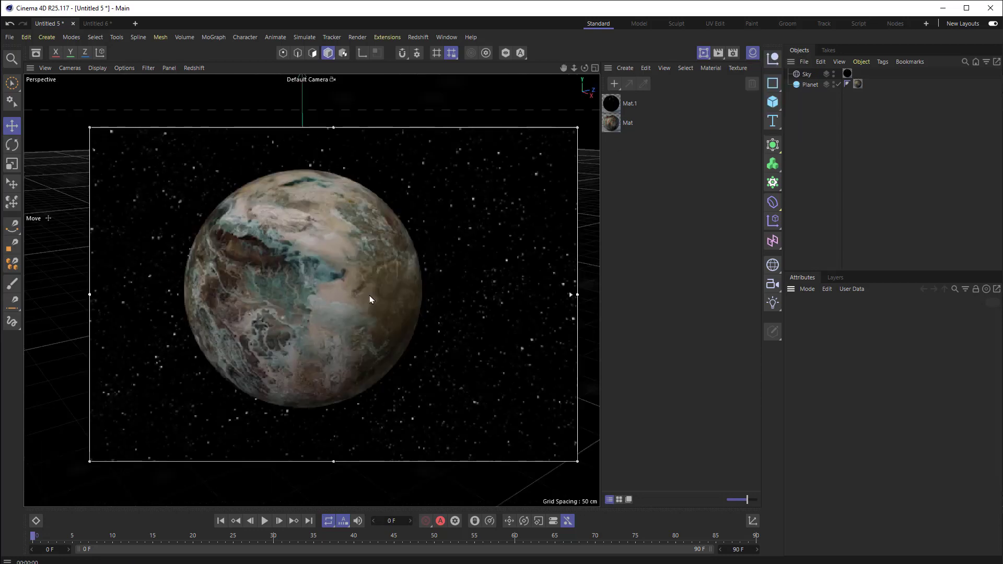
mouse_move(339, 312)
left_mouse_down("alt")
mouse_move(305, 319)
mouse_move(338, 308)
left_mouse_up("alt")
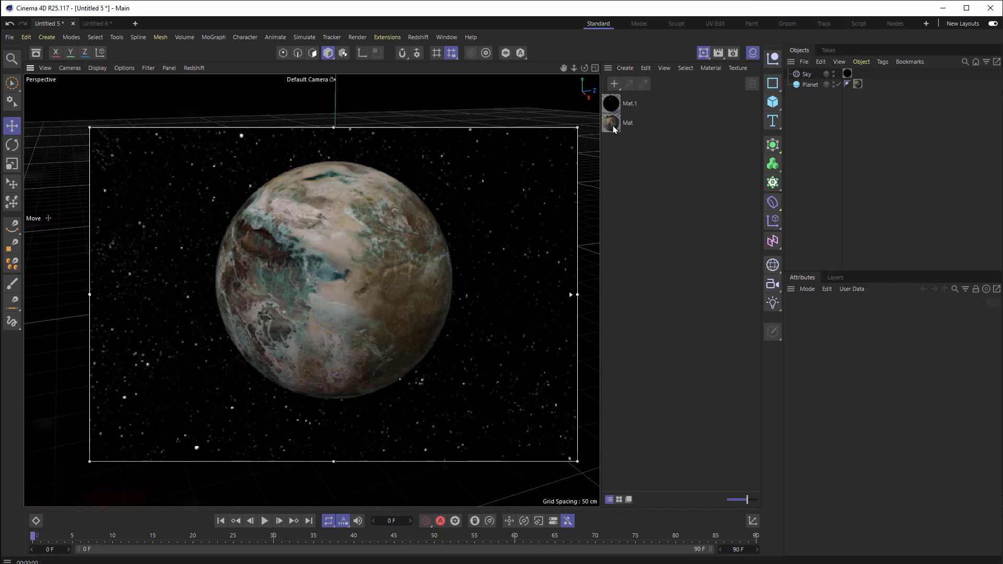
Duplicate the Planet sphere and name the copy Atmosphere
left_click(810, 85)
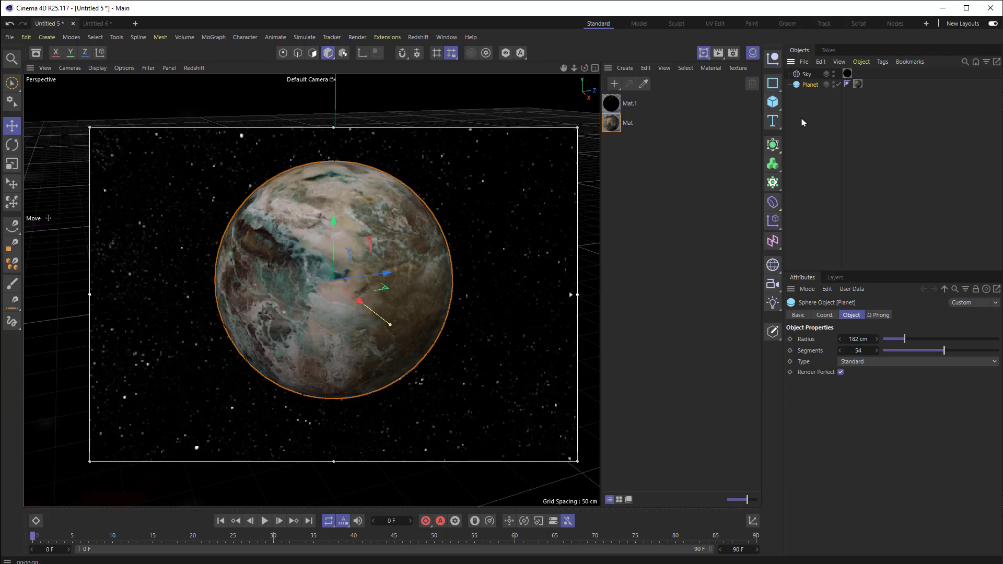
key("ctrl+c")
key("ctrl+v")
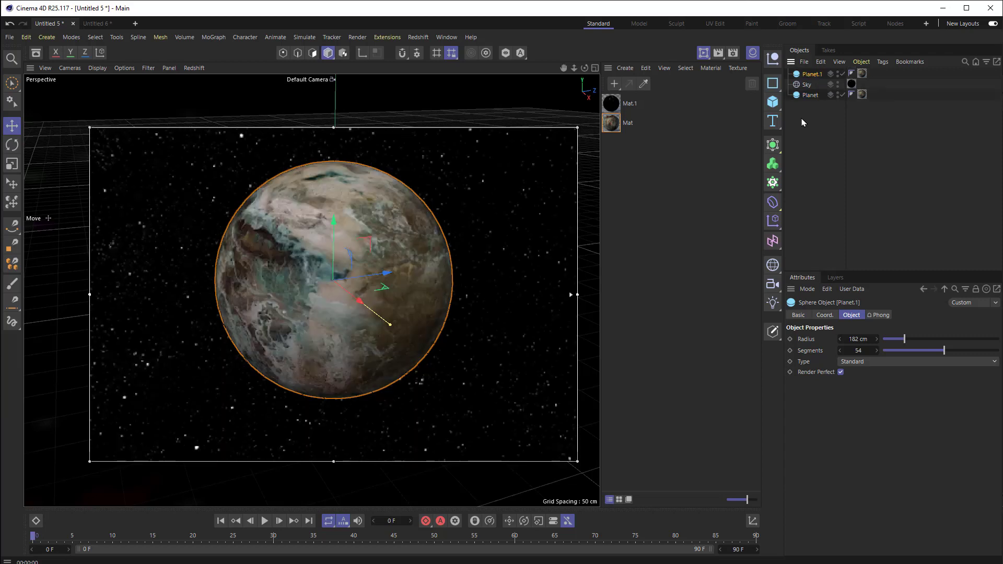
double_click(811, 75)
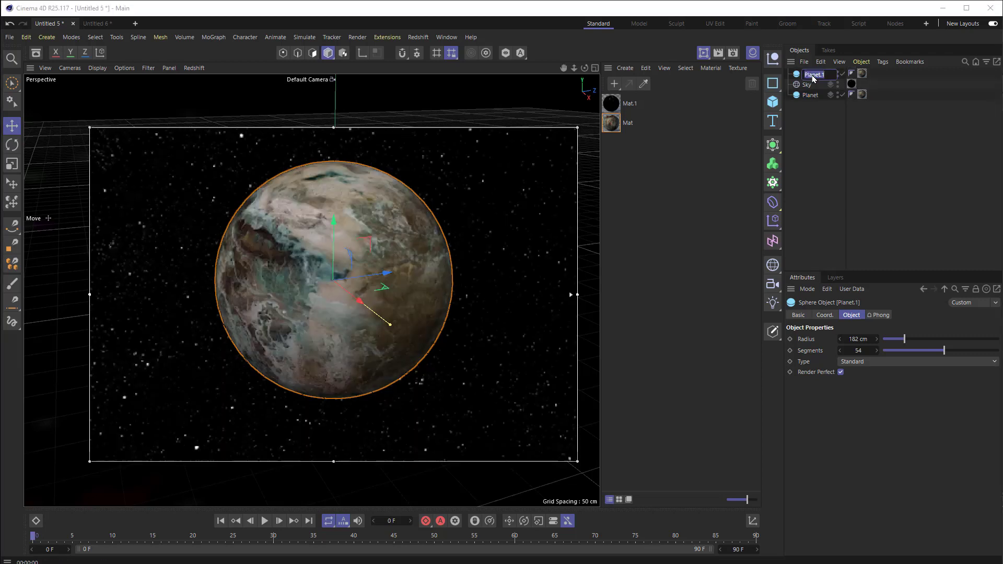
type("A")
type("tmosphere")
key("Return")
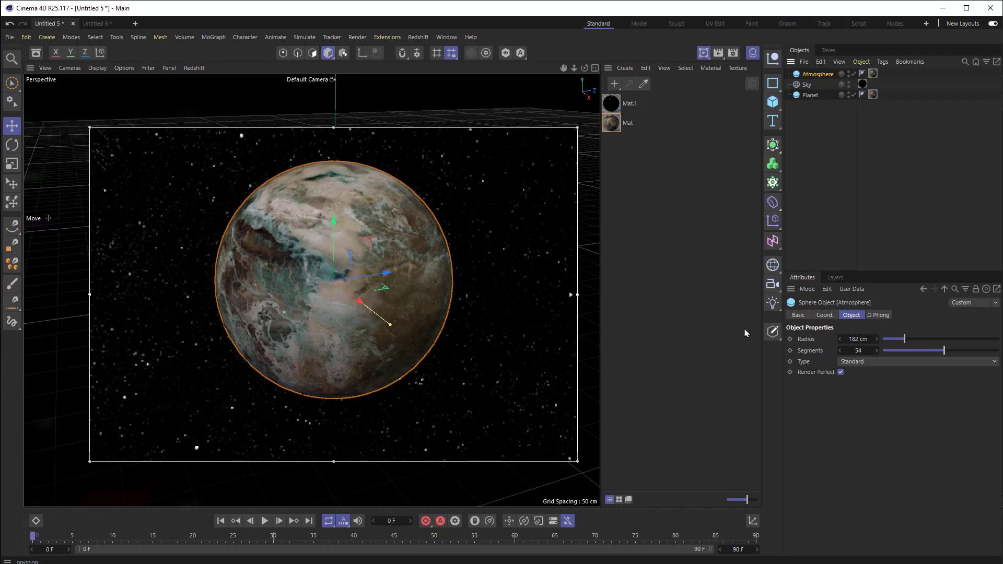
Set the Atmosphere sphere's radius to 183 cm
left_click(862, 340)
type("18")
key("Return")
type("3")
key("Return")
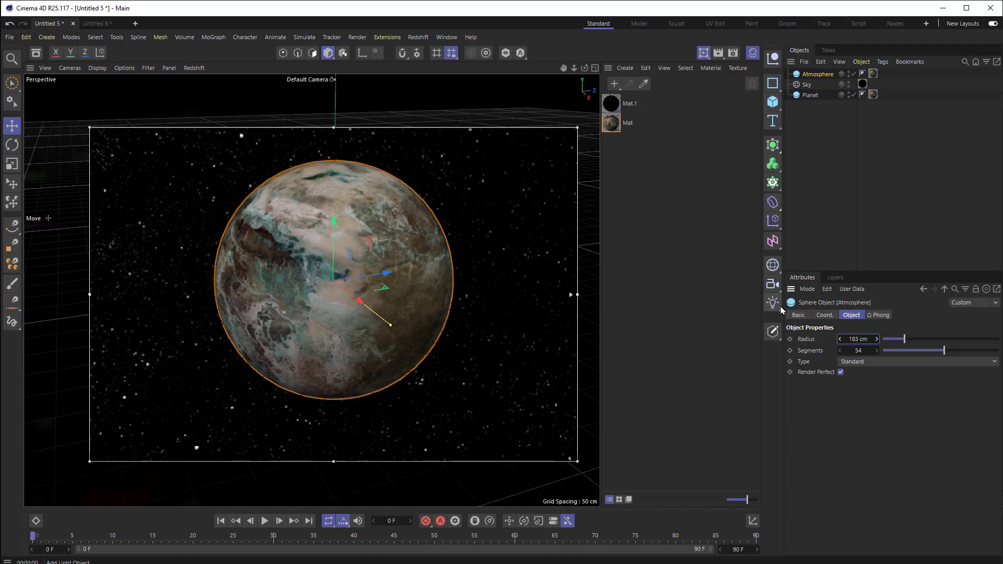
Add a light moved to the right of the planet and create a new material, Mat.2
left_click_drag(772, 302, 795, 321)
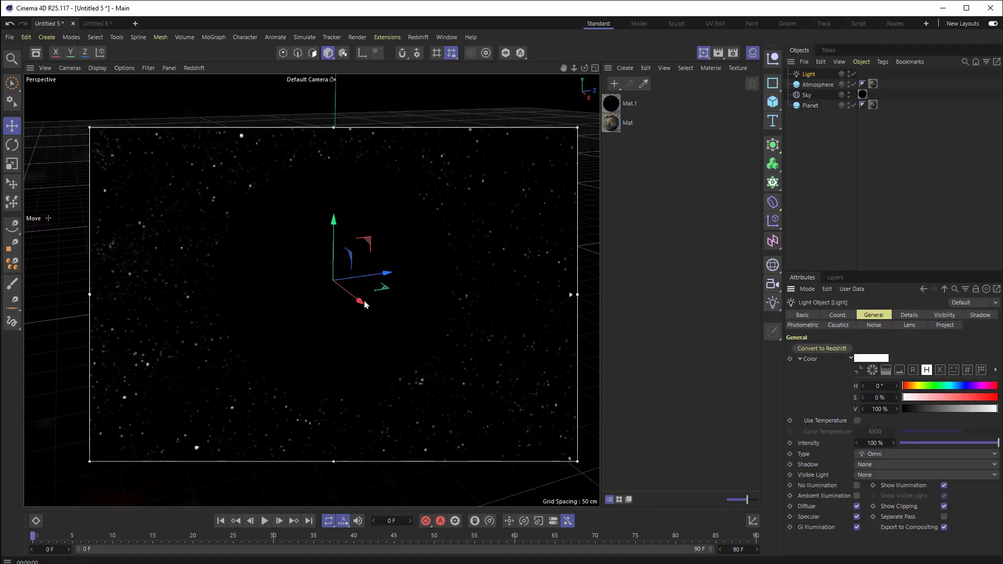
left_click_drag(359, 303, 553, 442)
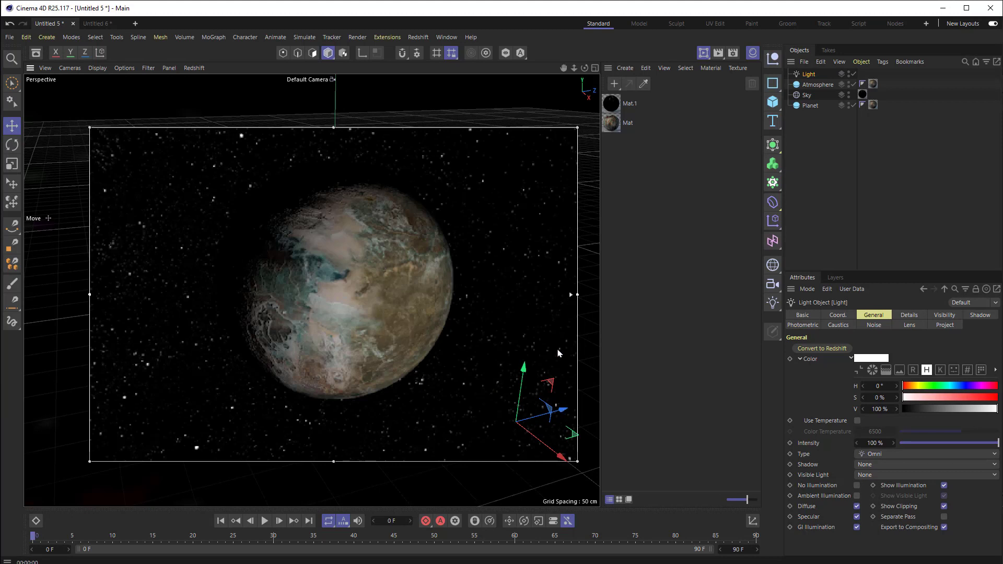
left_click(614, 84)
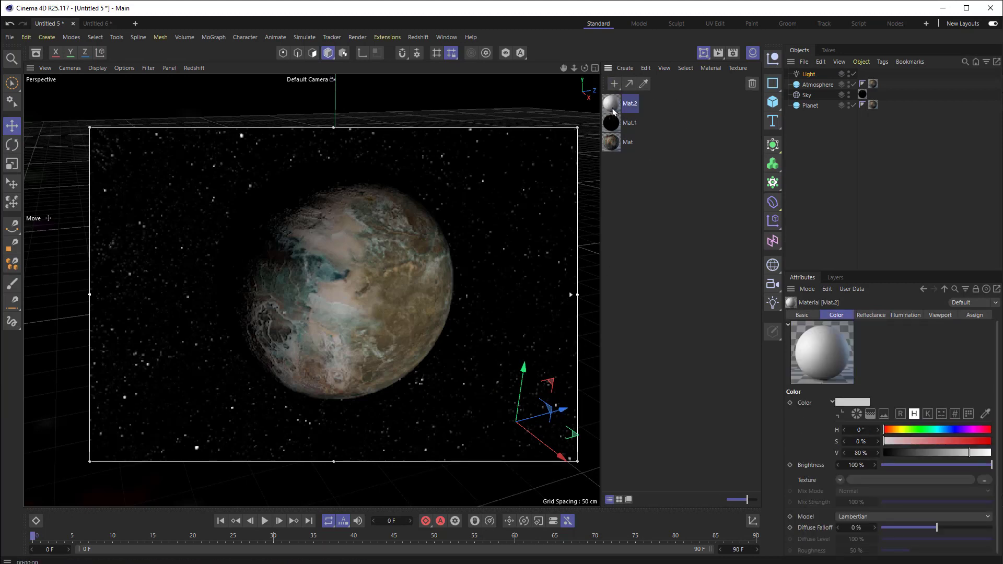
double_click(614, 104)
mouse_move(694, 93)
left_mouse_down()
mouse_move(687, 85)
mouse_move(706, 81)
left_mouse_up()
Make Mat.2 luminance-only by disabling Color and Reflectance and enabling Luminance
left_click(668, 194)
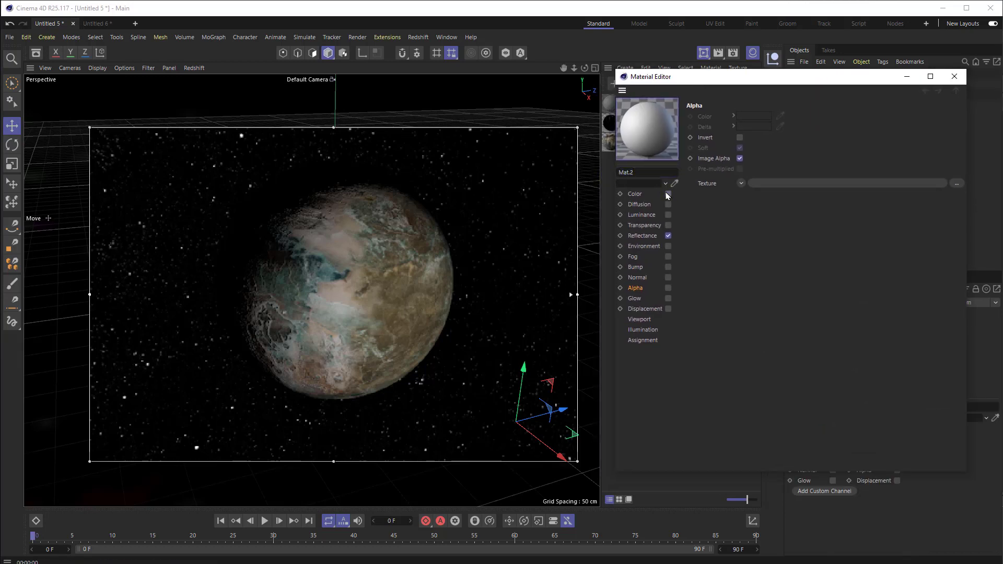
left_click(668, 235)
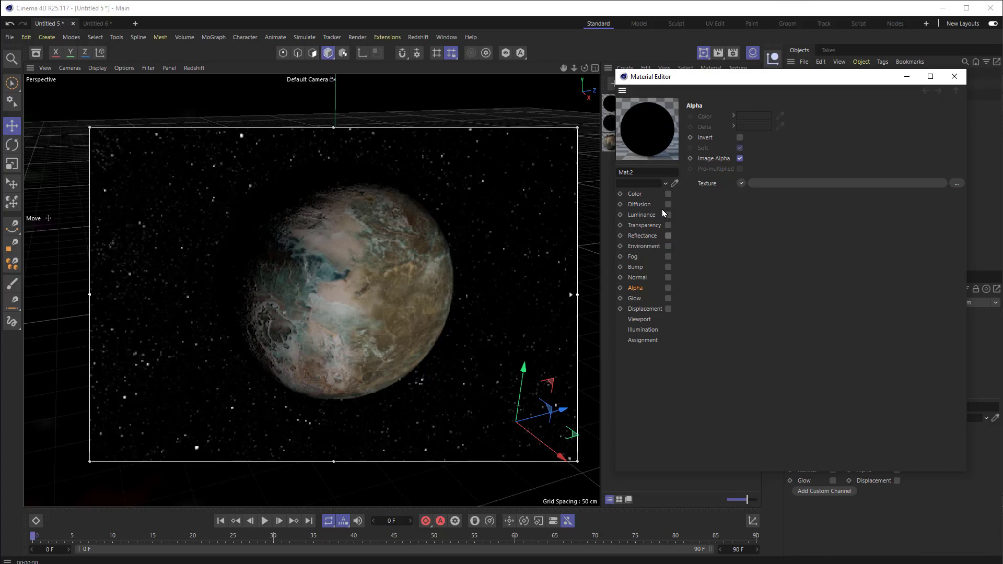
left_click(667, 215)
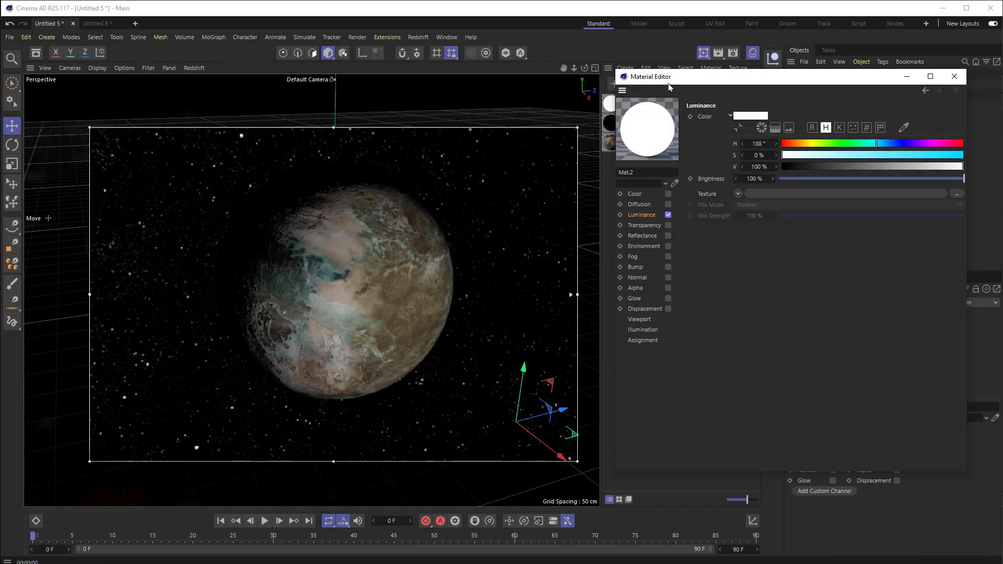
Apply Mat.2 to the Atmosphere sphere and delete its old planet material tag
left_click_drag(670, 80, 669, 184)
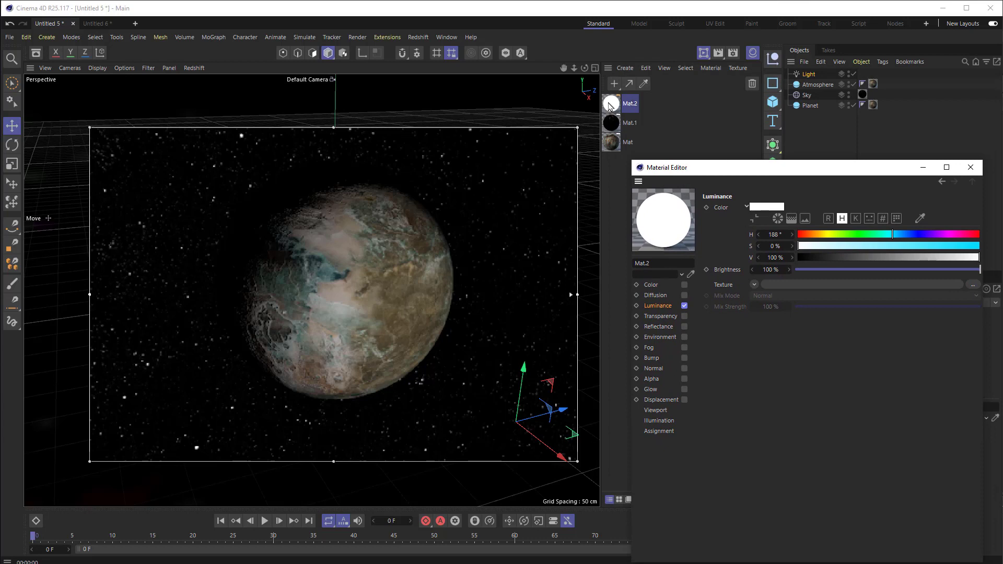
left_click_drag(610, 106, 817, 85)
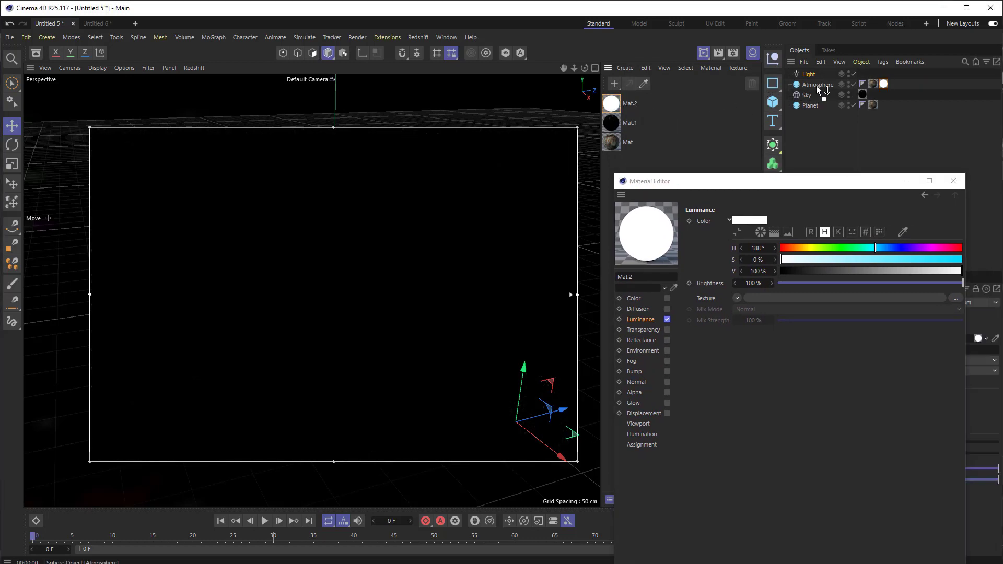
left_click(873, 85)
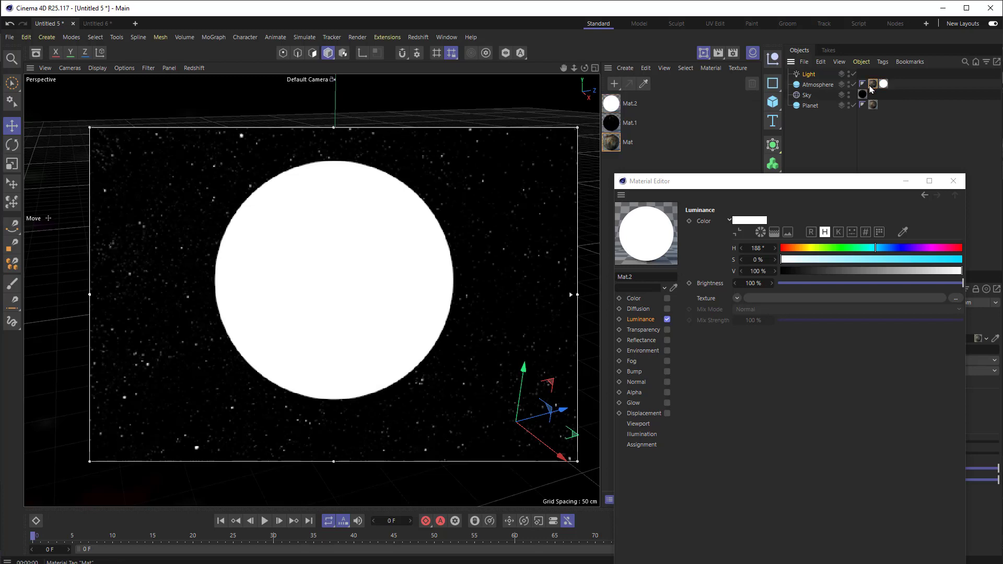
key("Delete")
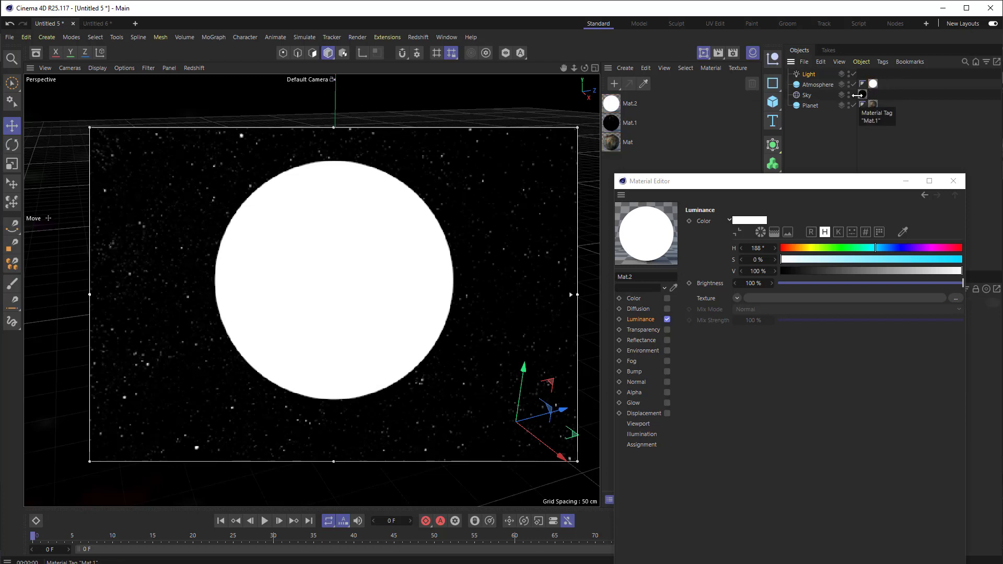
left_click_drag(776, 186, 778, 114)
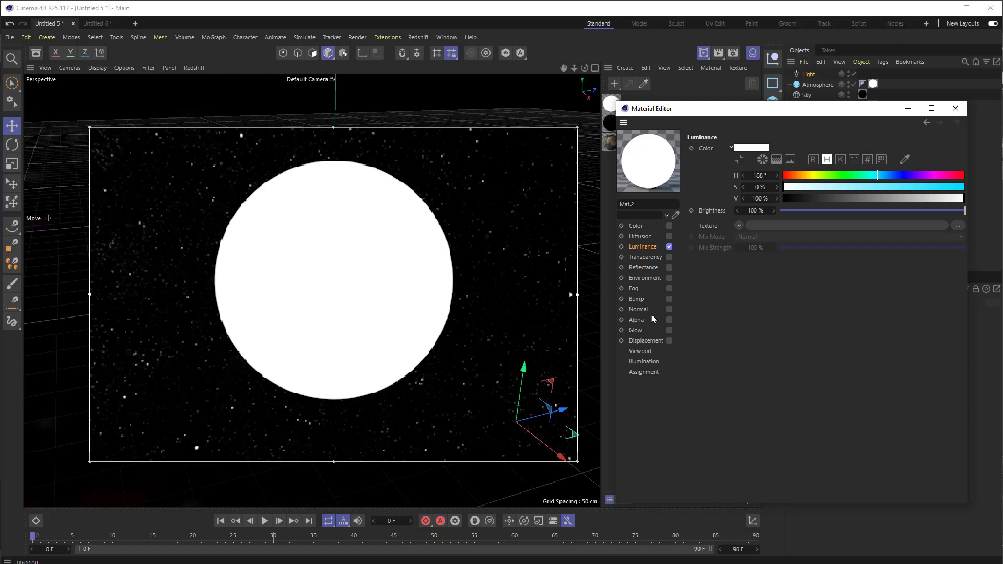
Enable Mat.2's Alpha channel with a Lumas shader texture and open the Lumas help page
left_click(636, 320)
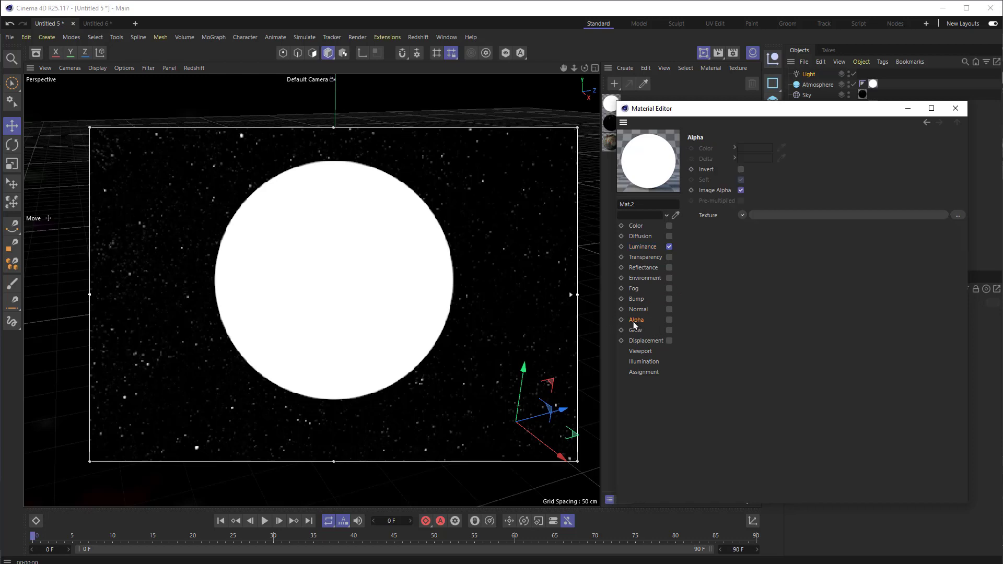
left_click(669, 320)
left_click(741, 216)
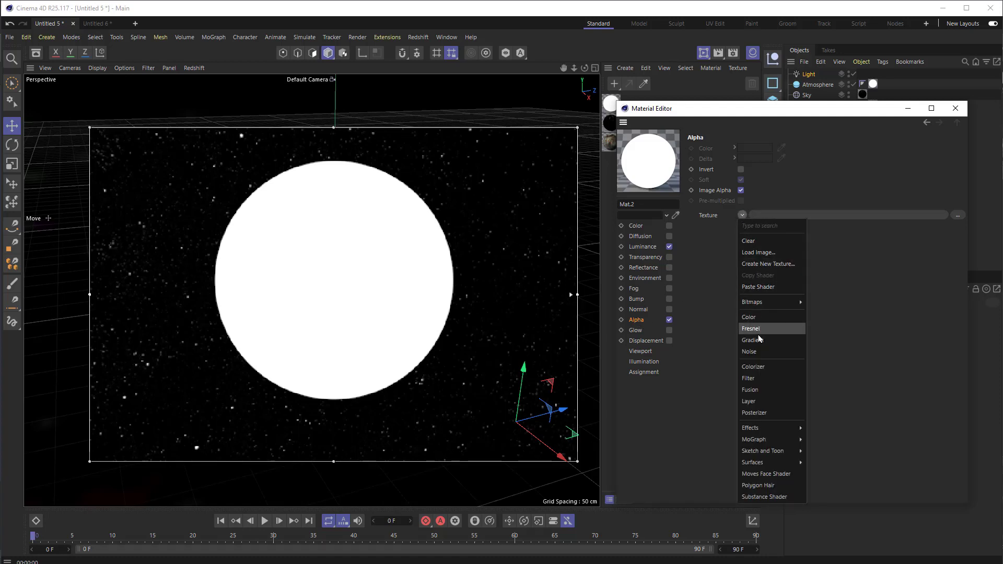
mouse_move(771, 434)
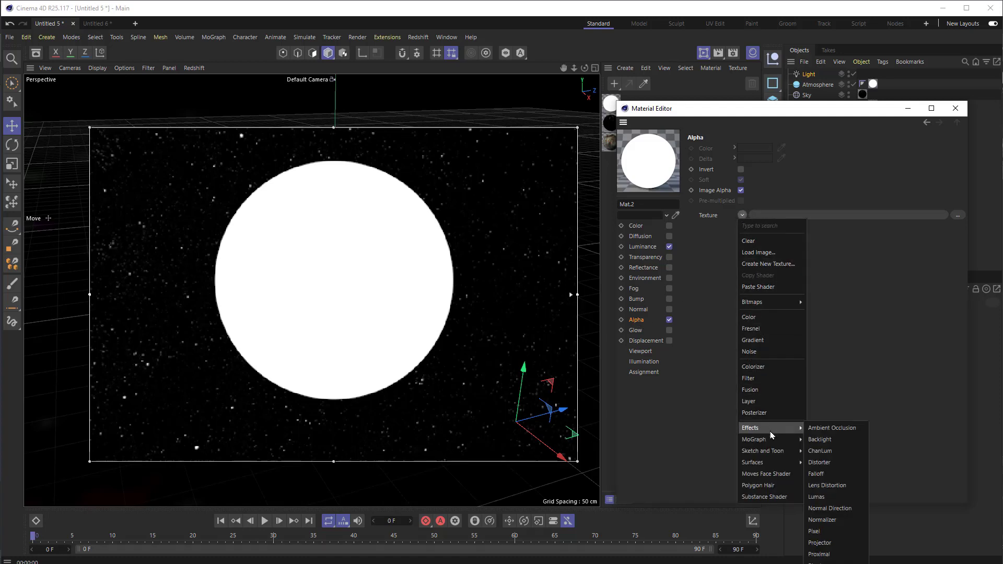
left_click(817, 497)
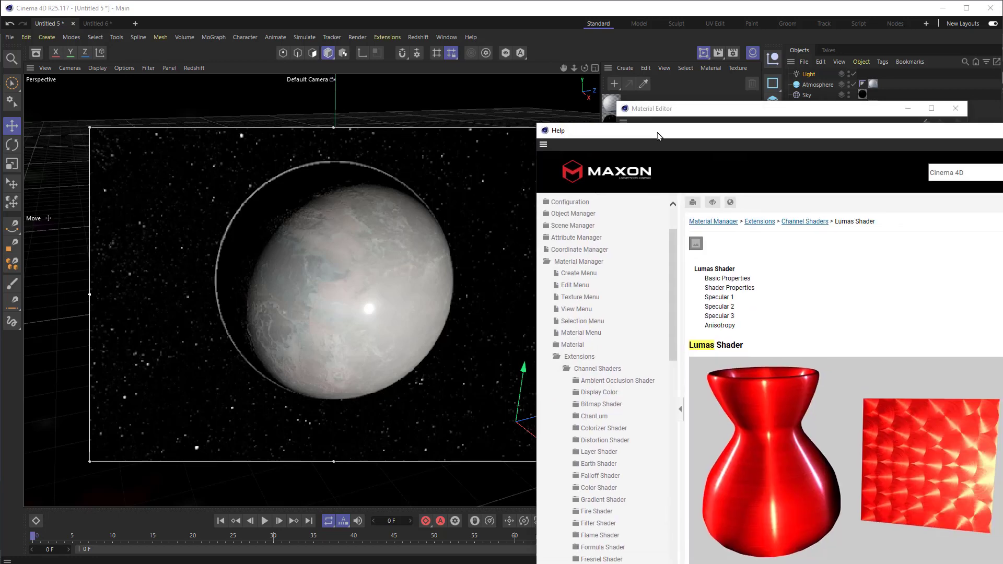
left_click_drag(670, 142, 477, 39)
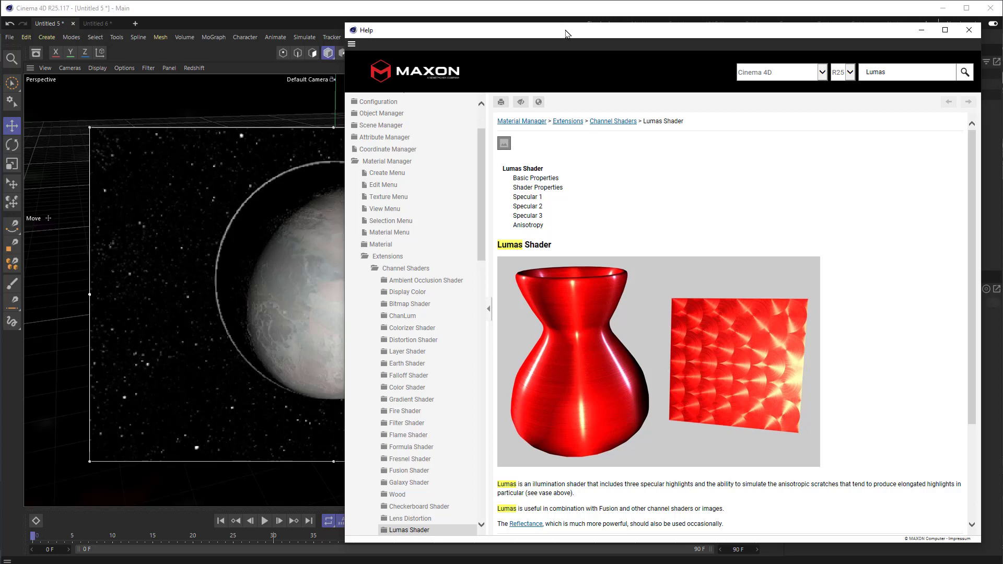
Close the Lumas Help window to return to Mat.2's Alpha settings
left_click(969, 29)
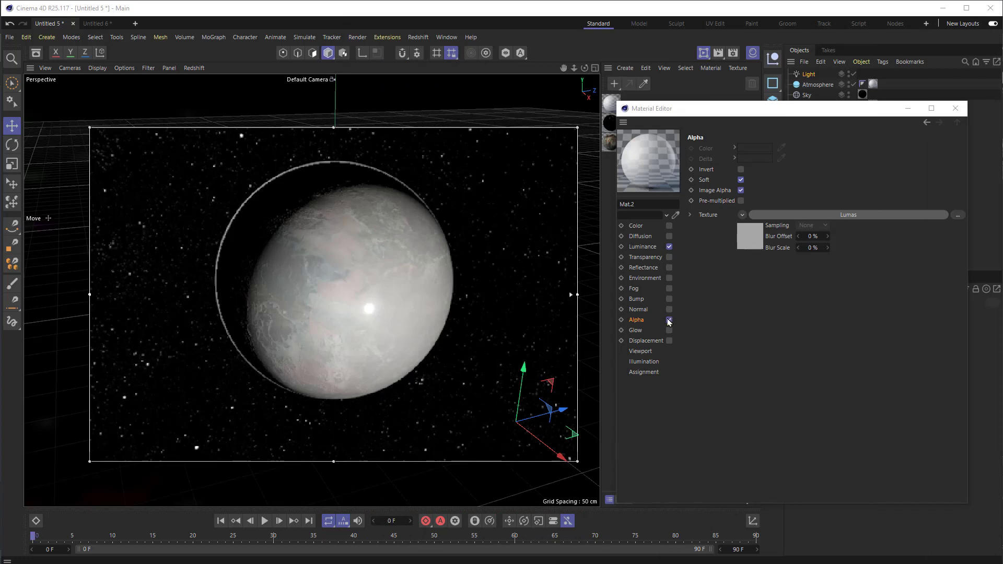
Deactivate the Lumas shader's Specular 1, 2 and 3 highlights
left_click(824, 217)
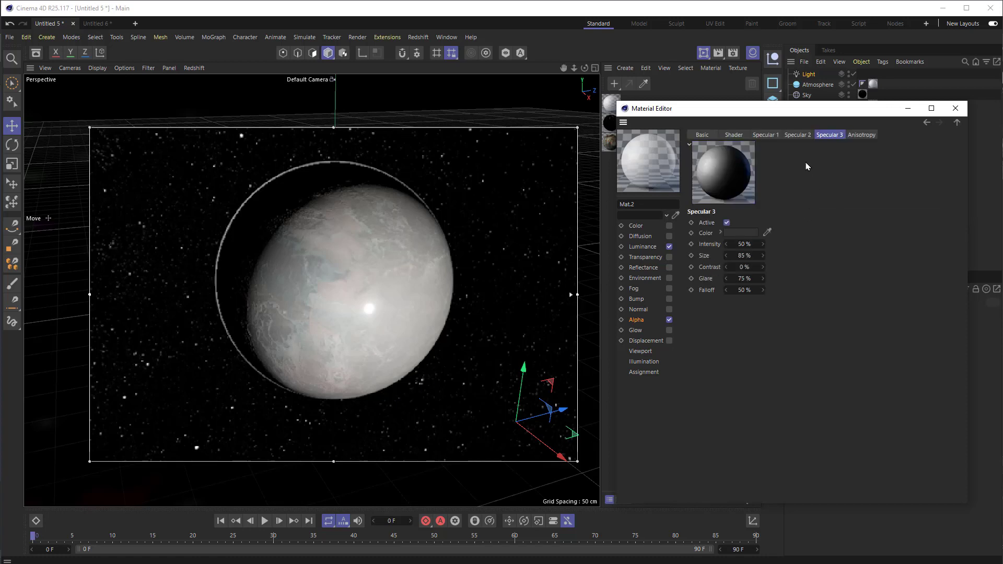
left_click(765, 135)
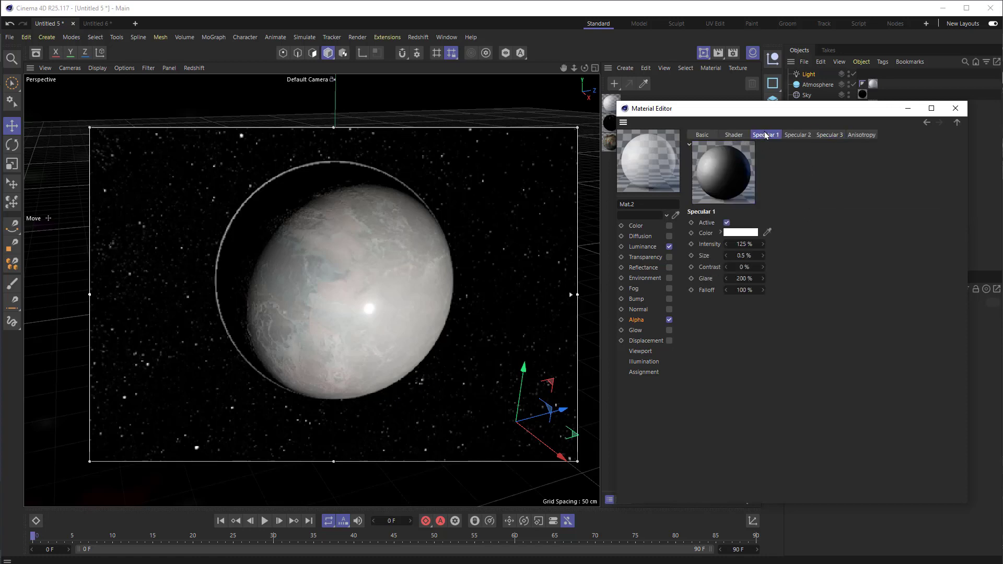
left_click(727, 223)
left_click(798, 135)
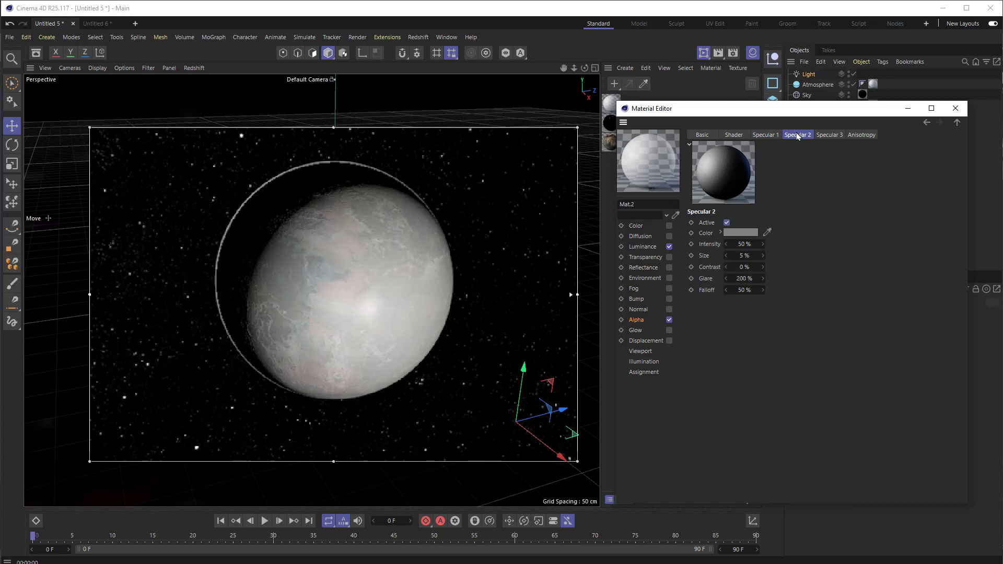
left_click(726, 223)
left_click(830, 134)
left_click(726, 223)
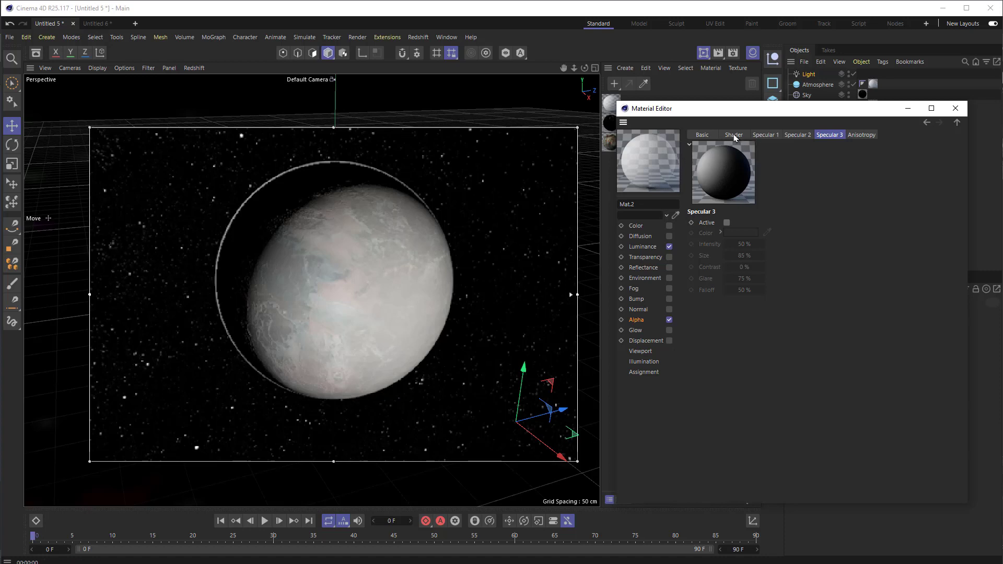
left_click(956, 123)
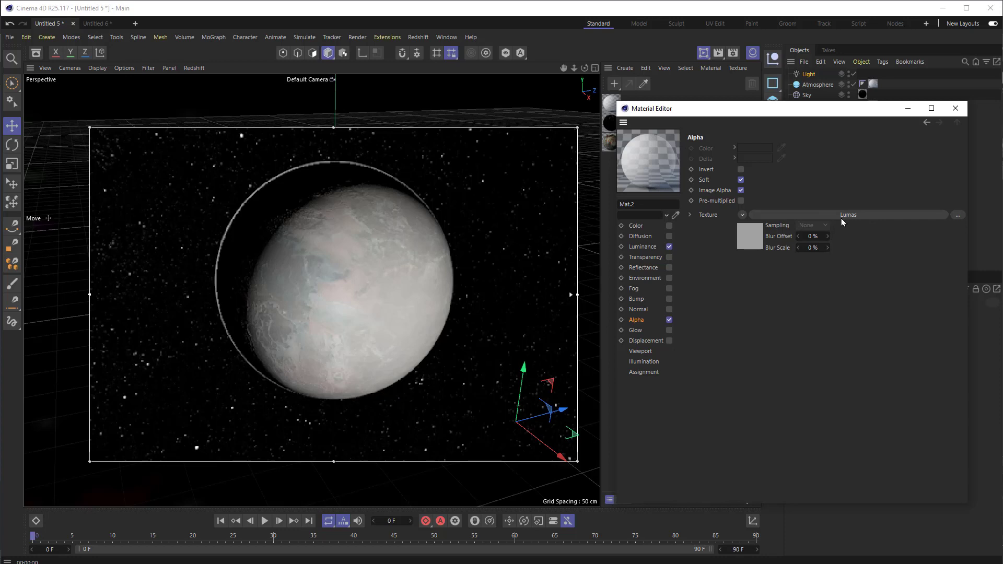
Make the alpha a Layer shader with Fresnel above Lumas, and uncheck Image Alpha
left_click(742, 215)
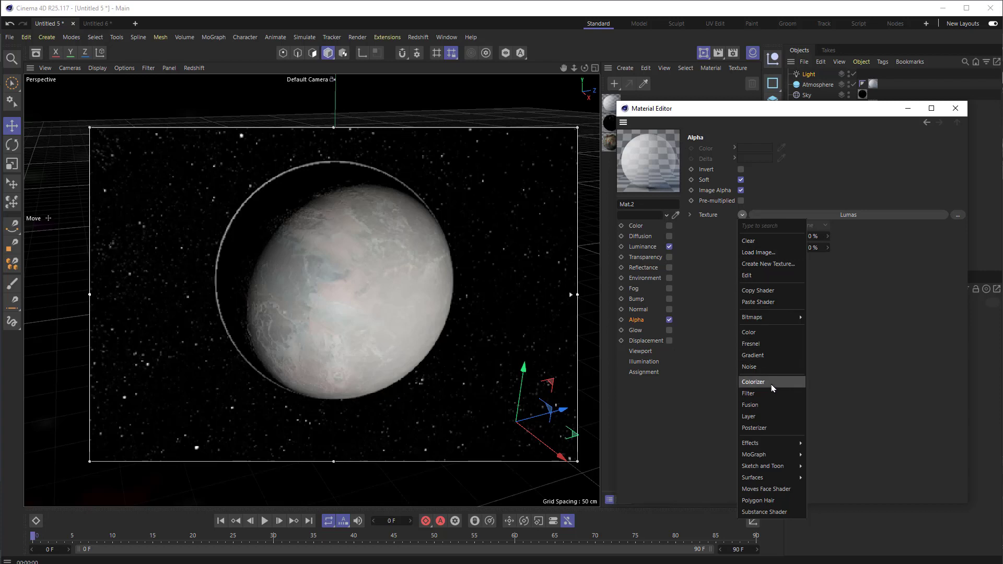
left_click(780, 417)
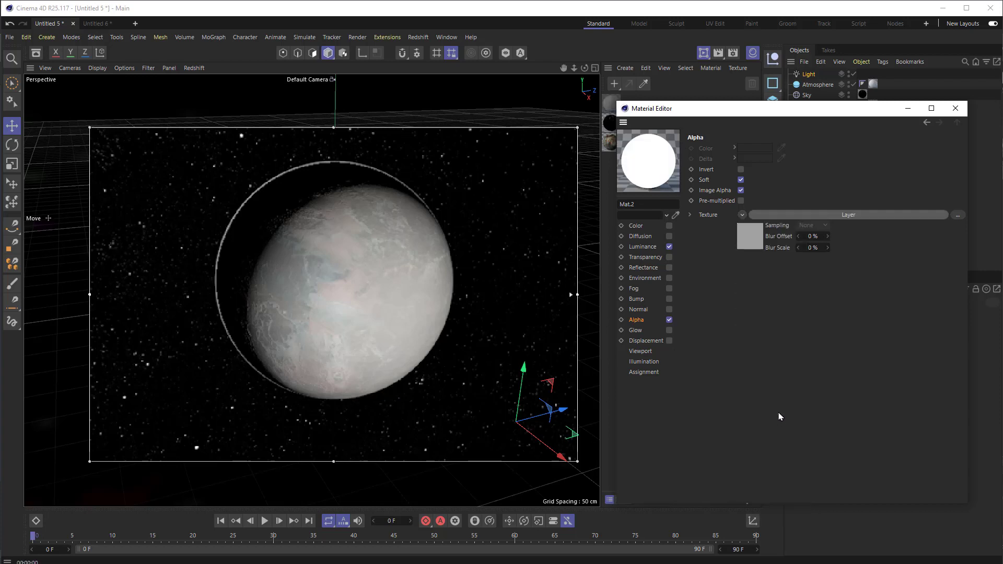
left_click(831, 216)
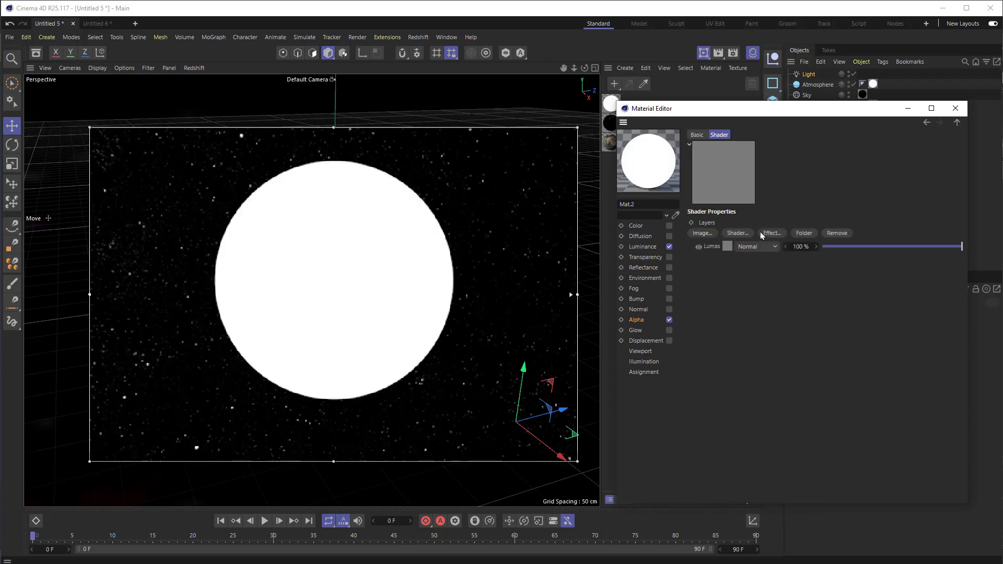
left_click(737, 233)
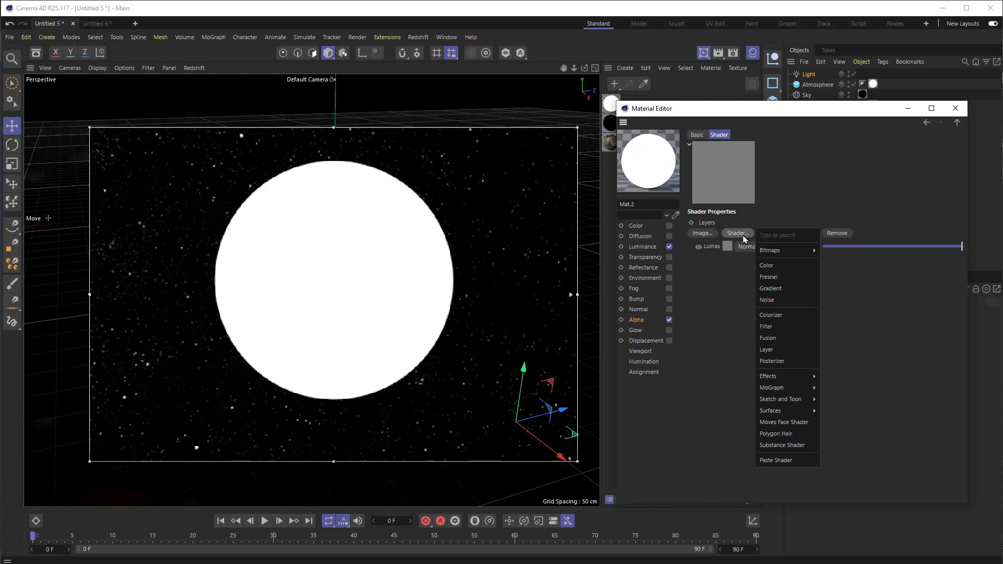
left_click(781, 281)
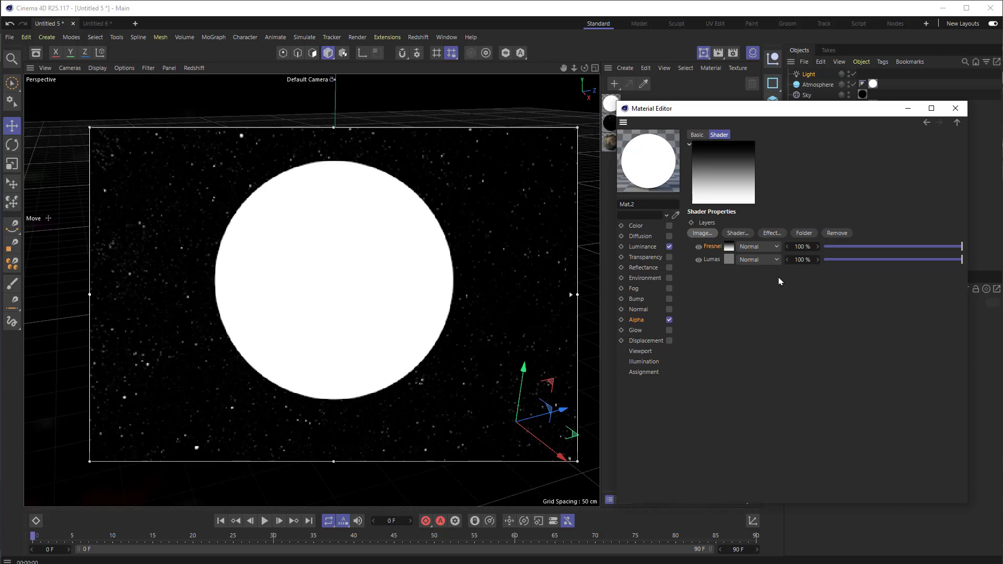
left_click(957, 123)
left_click(740, 190)
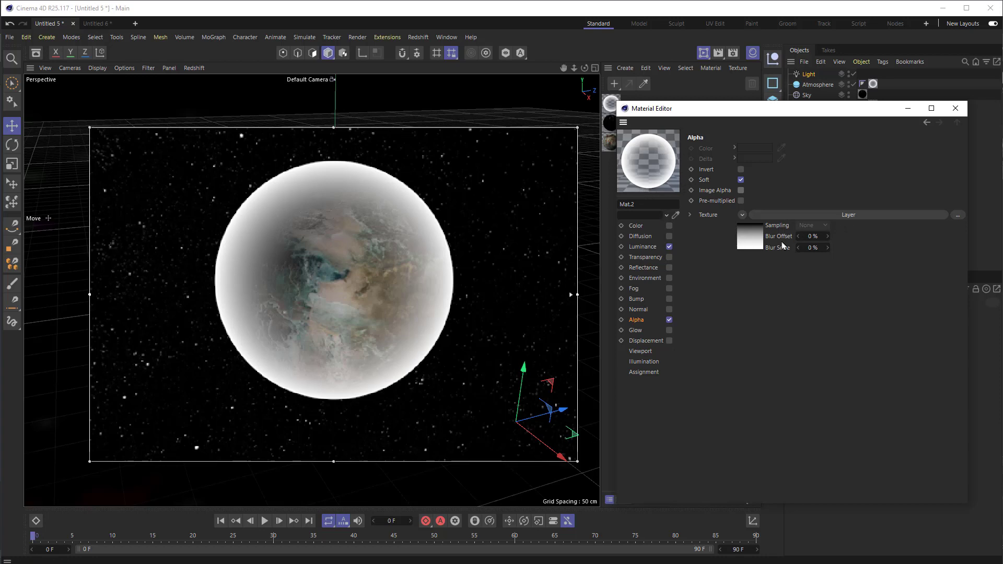
Change the Fresnel layer's blend mode from Normal to Multiply
left_click(857, 216)
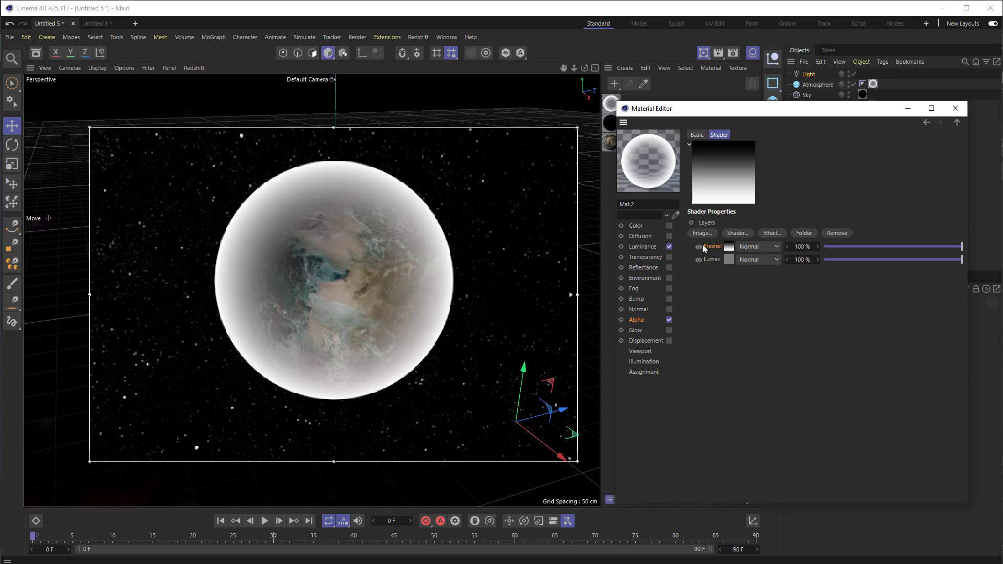
left_click(775, 248)
left_click(757, 273)
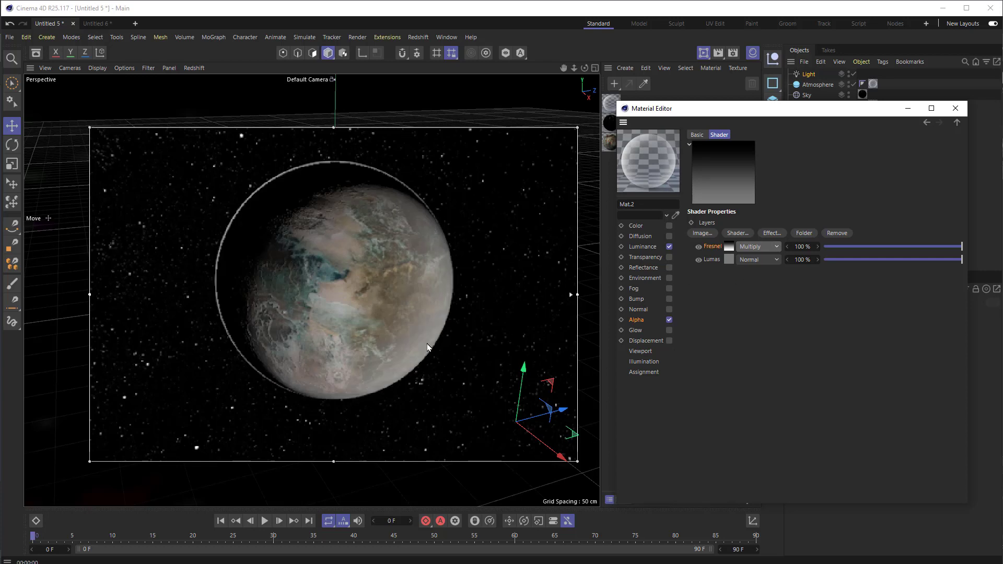
Tint Mat.2's Luminance colour cyan and orbit the view to check the blue rim
left_click(642, 236)
left_click(644, 246)
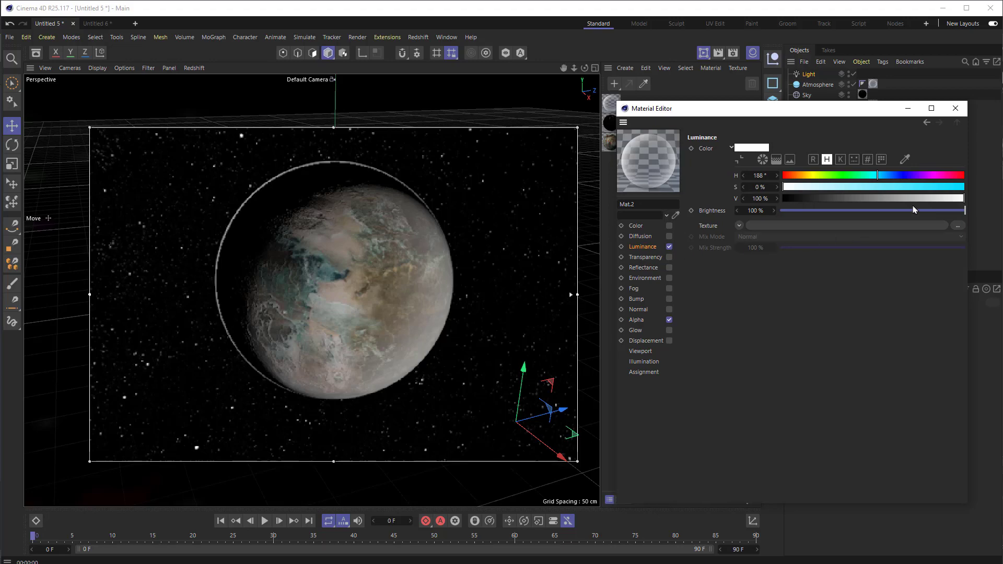
left_click(920, 191)
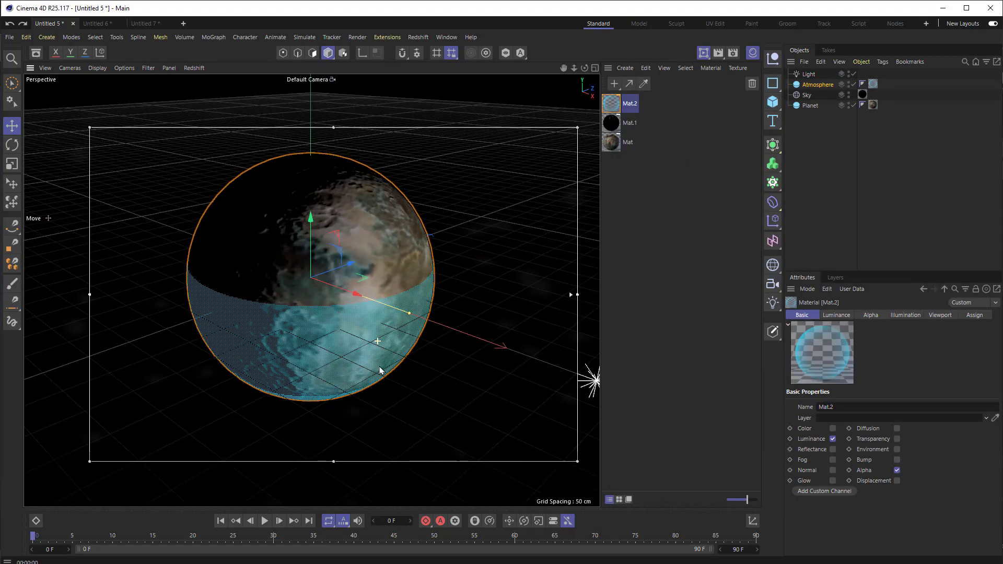
mouse_move(378, 350)
left_mouse_down("alt")
mouse_move(366, 365)
mouse_move(339, 360)
mouse_move(450, 352)
mouse_move(255, 360)
left_mouse_up("alt")
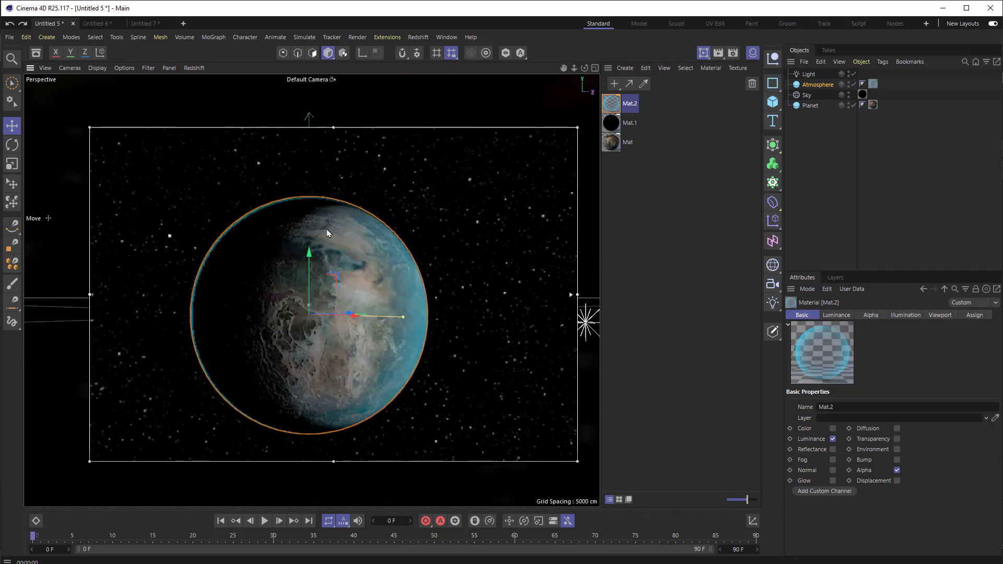
left_click(411, 205)
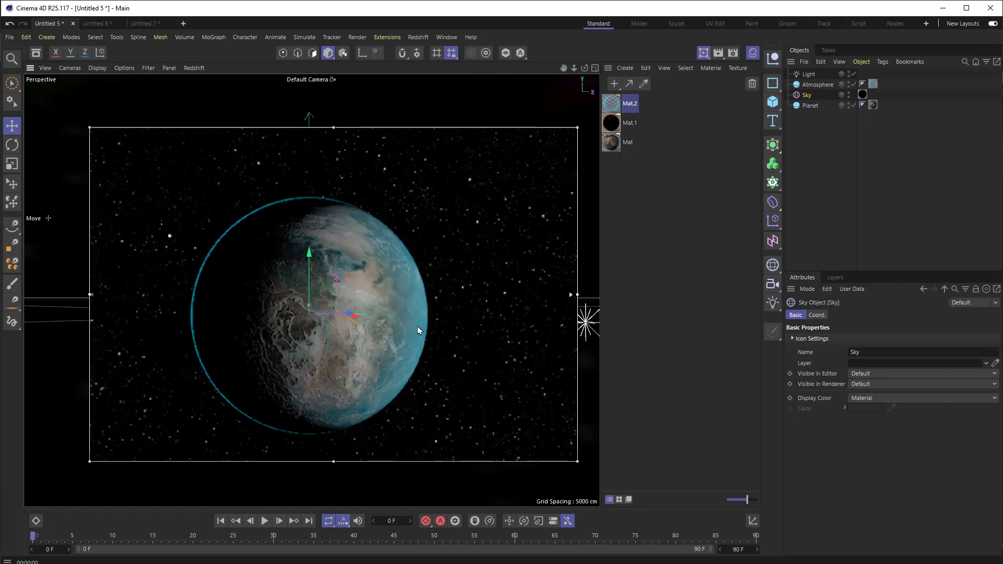
left_click(584, 329)
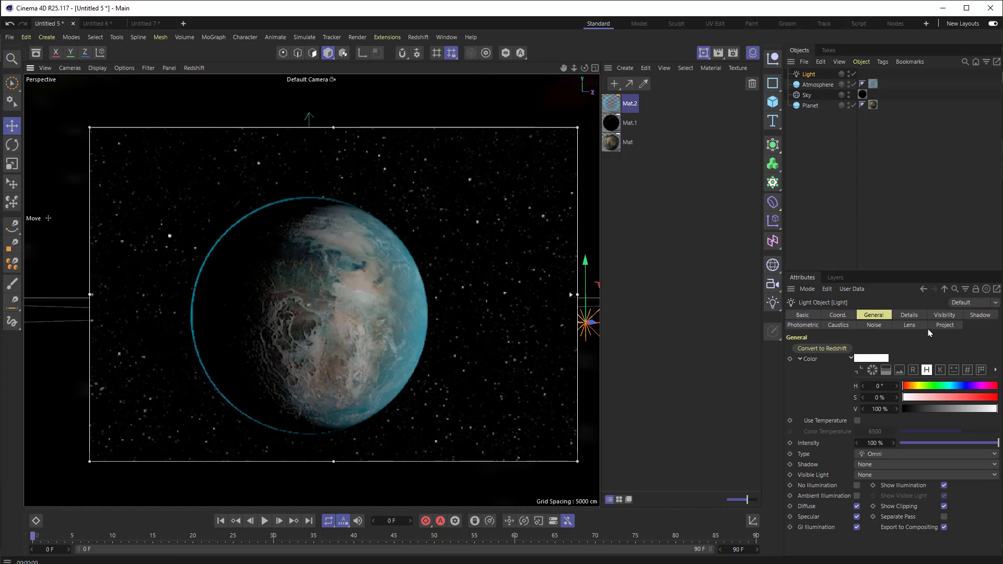
left_click(978, 316)
left_click(834, 349)
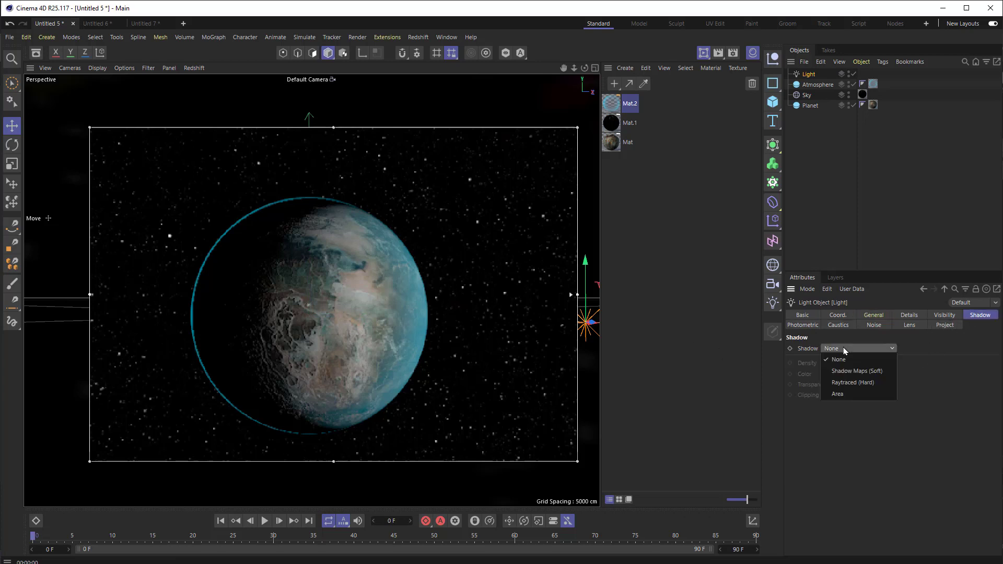
left_click(856, 377)
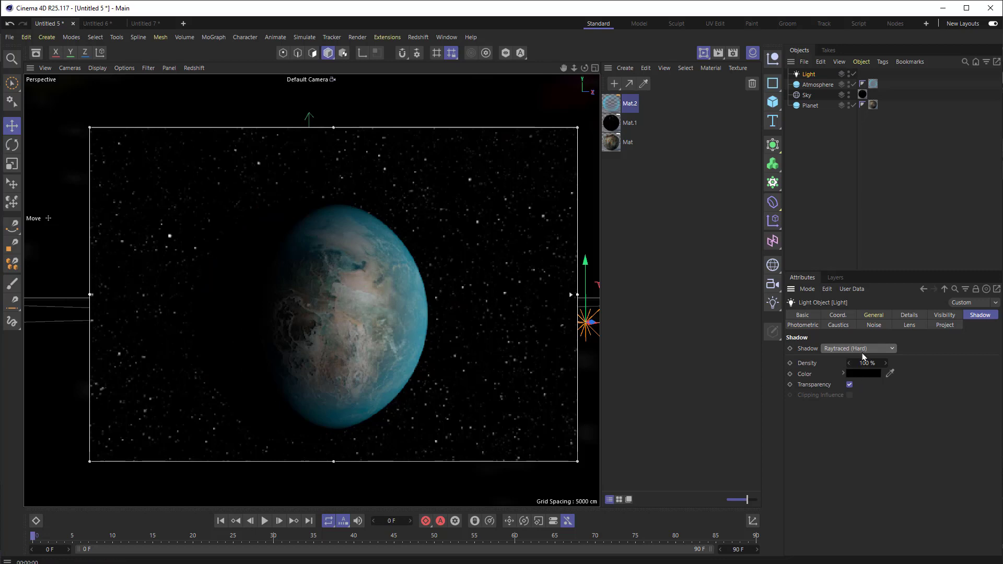
left_click(862, 353)
left_click(863, 359)
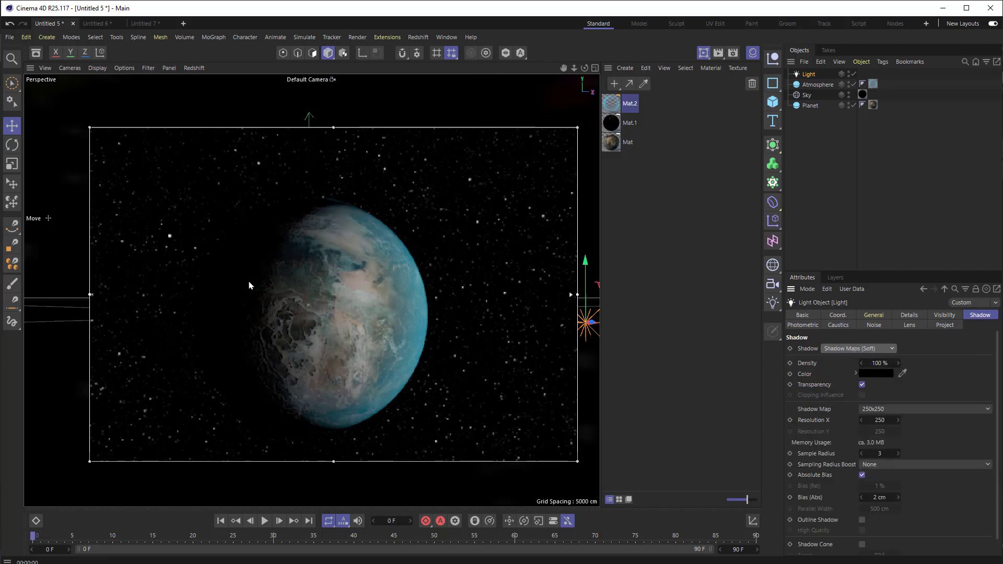
left_click(881, 349)
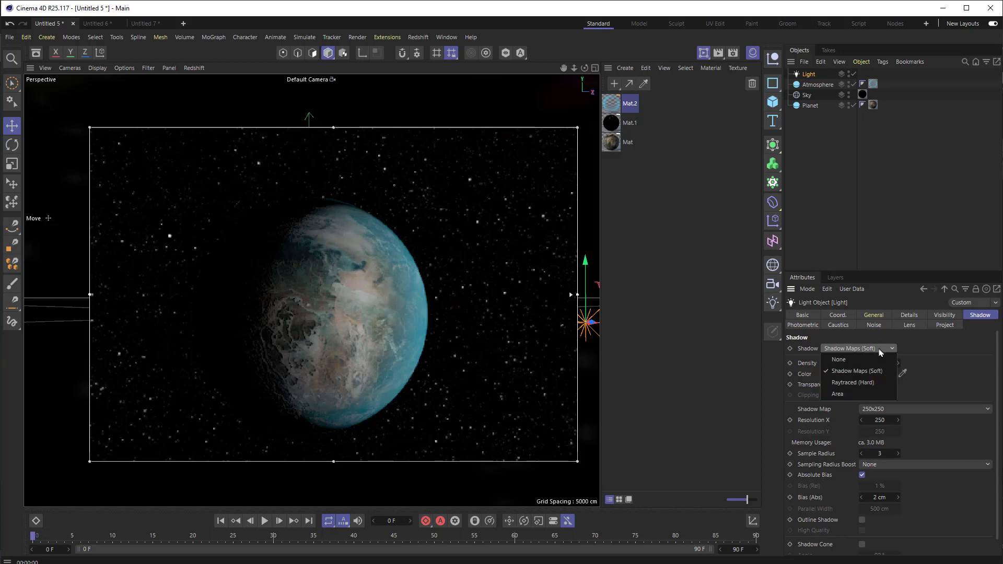
left_click(834, 360)
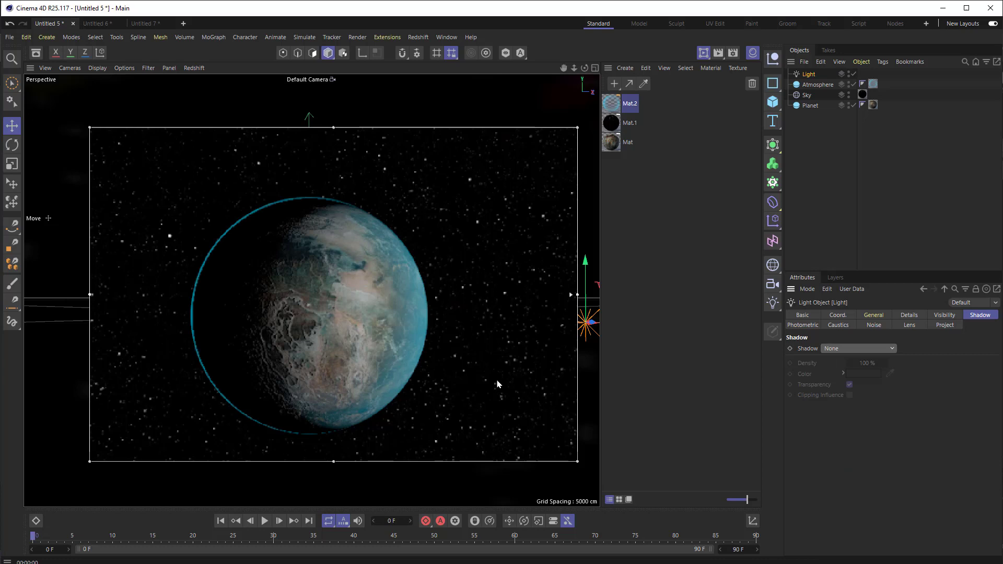
left_click(666, 273)
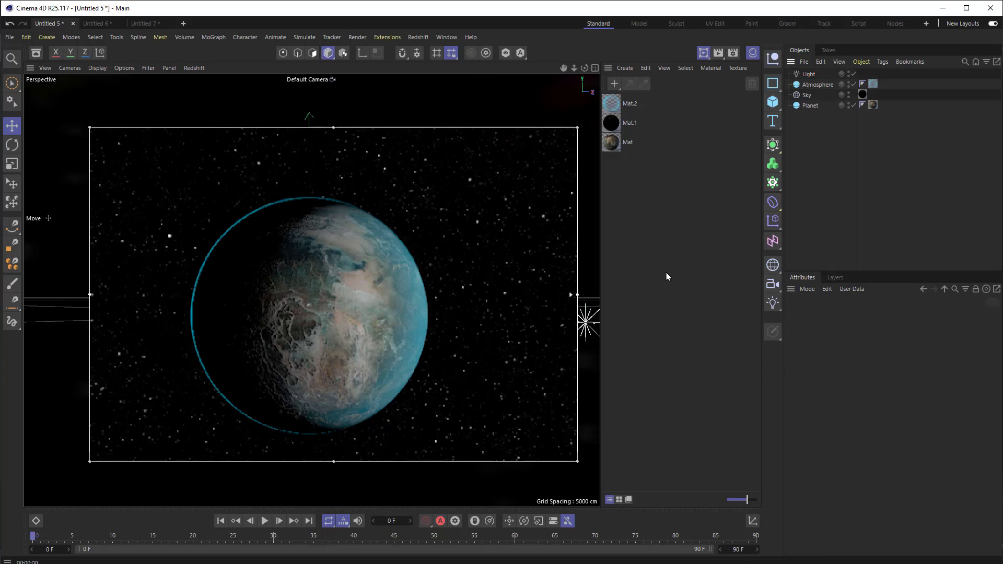
Add a Compositing tag to the Atmosphere object
left_click(821, 85)
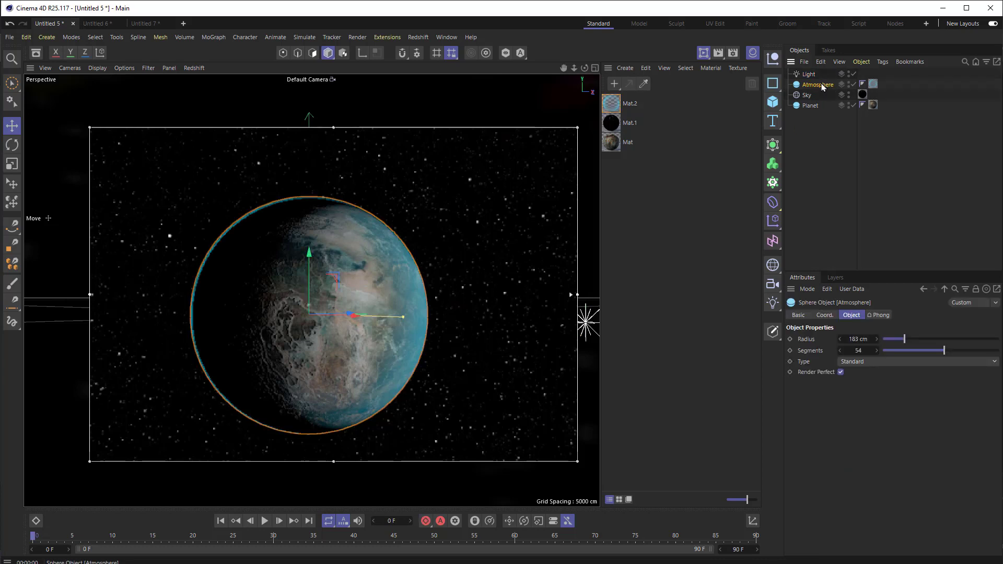
left_click(882, 62)
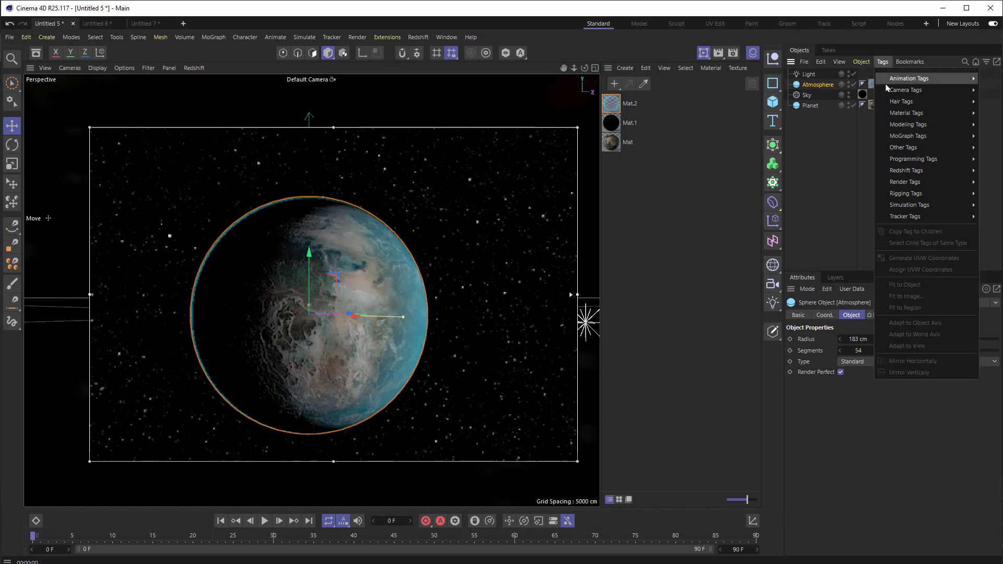
mouse_move(911, 182)
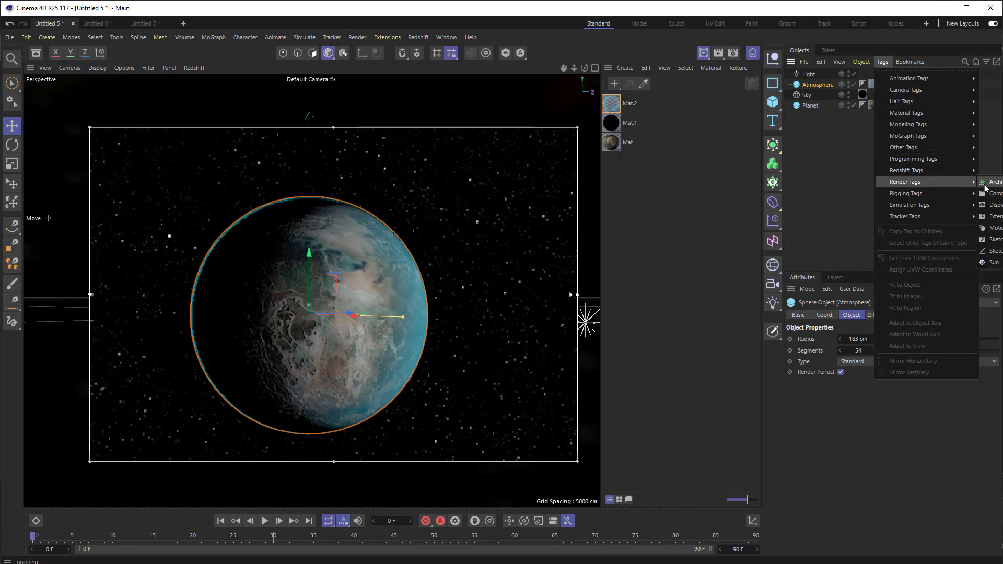
left_click(995, 194)
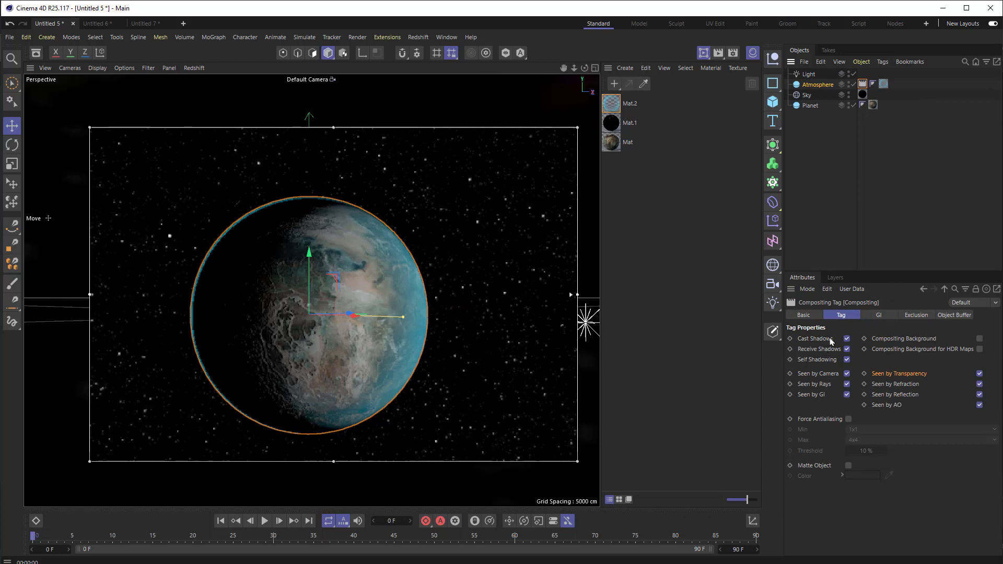
In the Compositing tag, turn off Cast Shadows and Seen by Transparency
left_click(847, 339)
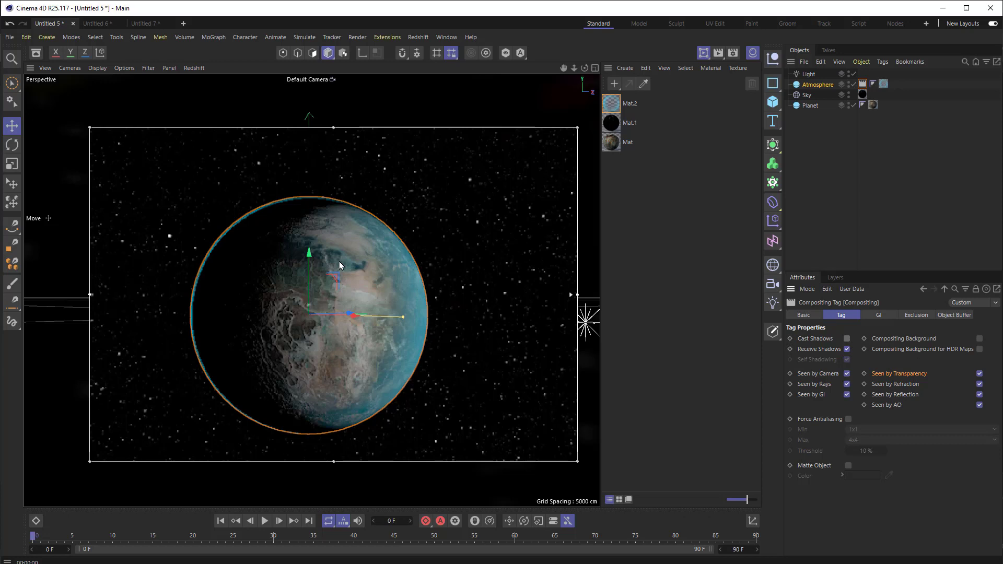
left_click(979, 374)
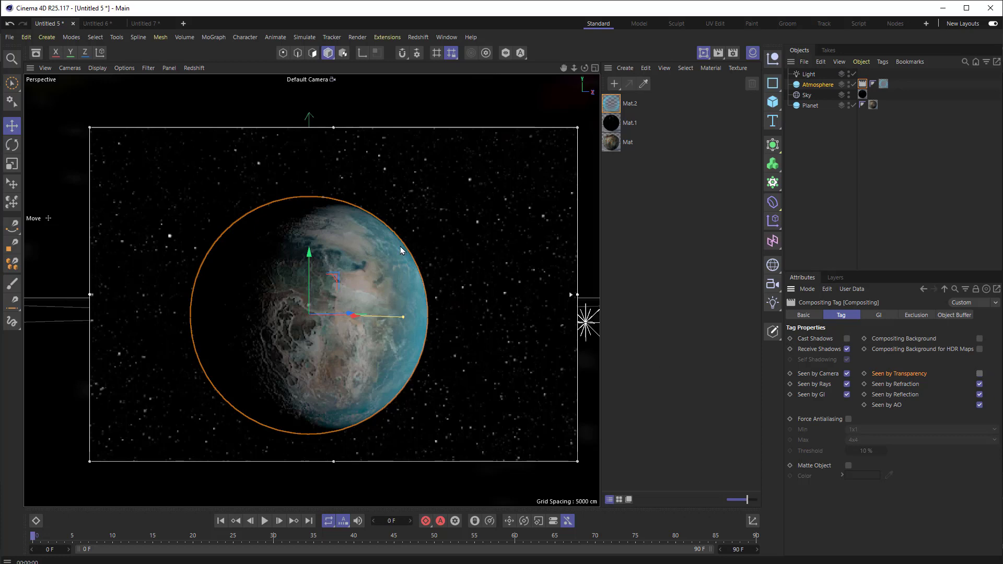
left_click(368, 210)
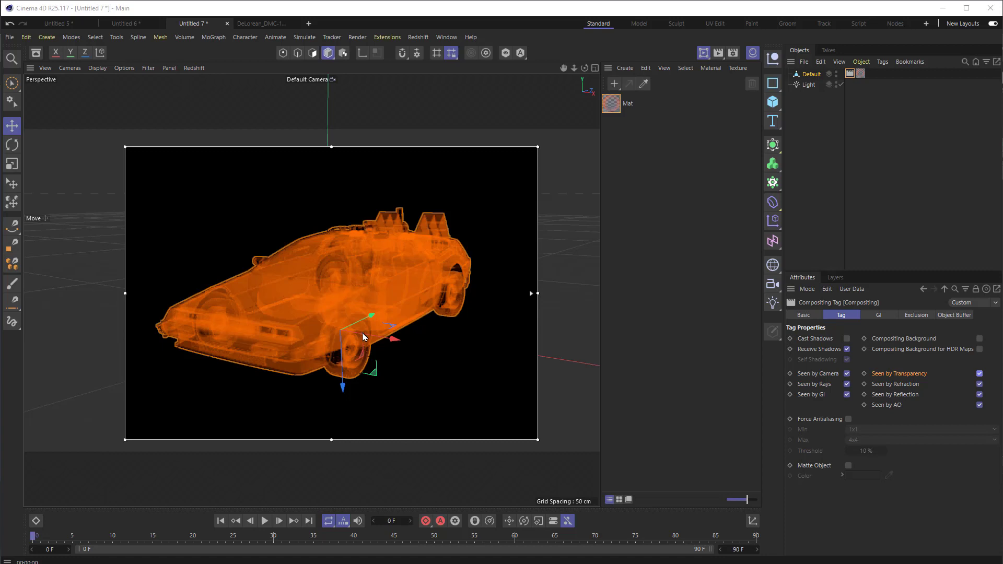
Move the DeLorean right and turn off Seen by Transparency in its Compositing tag
left_click_drag(364, 337, 375, 340)
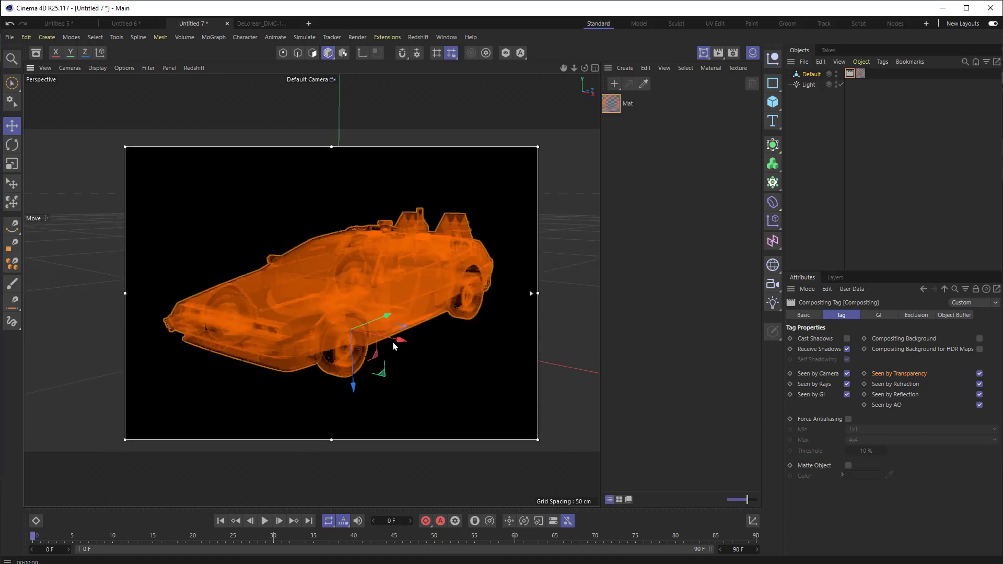
left_click(979, 373)
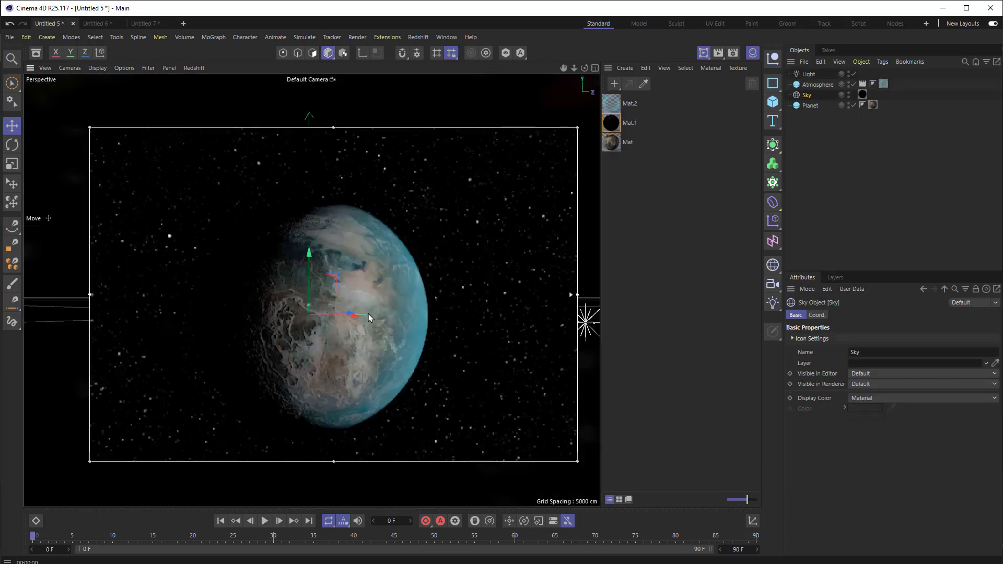
Open the atmosphere material Mat.2 and load a Fresnel shader into its Luminance texture
left_click(369, 317)
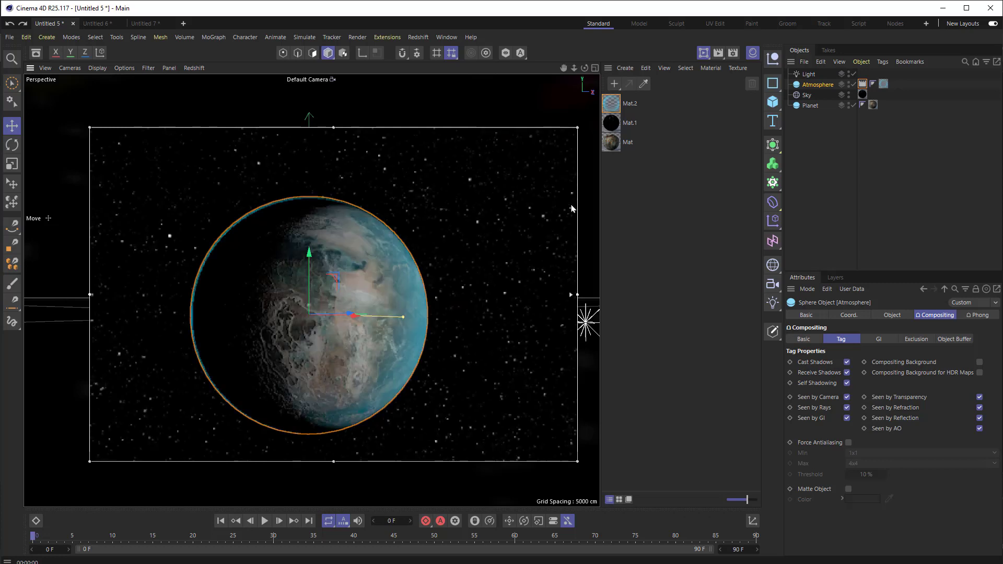
left_click(836, 103)
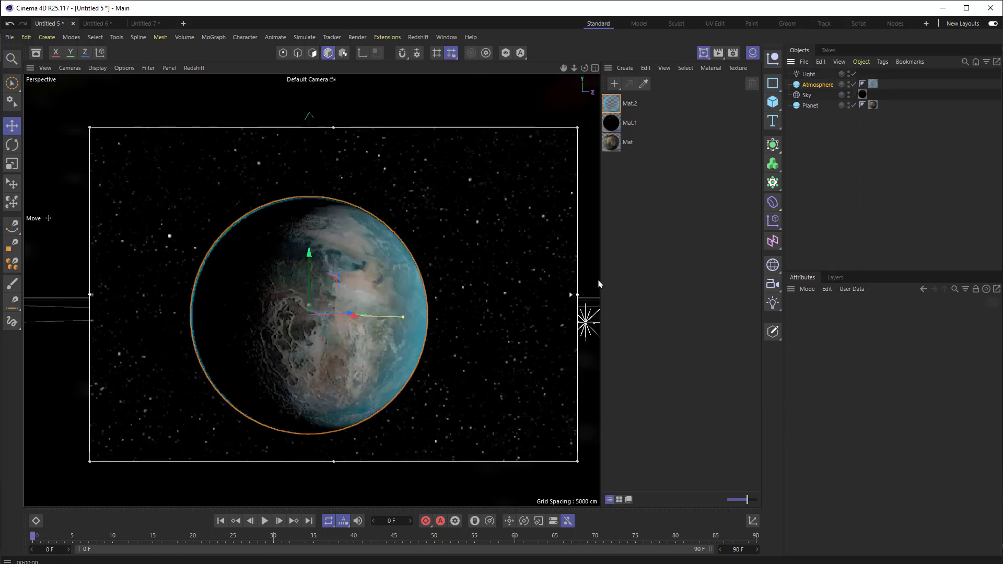
double_click(613, 108)
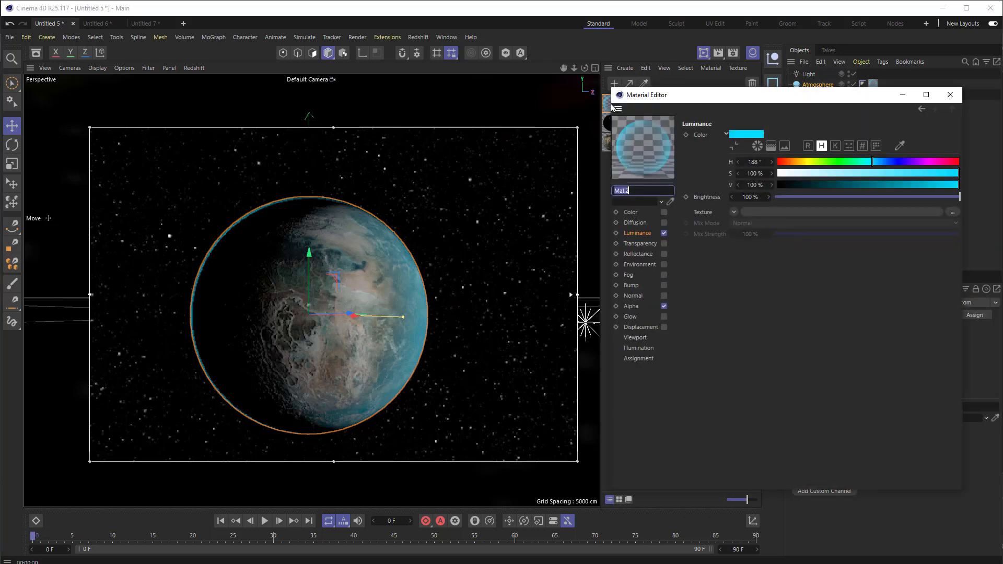
left_click(643, 235)
left_click(733, 212)
left_click(766, 326)
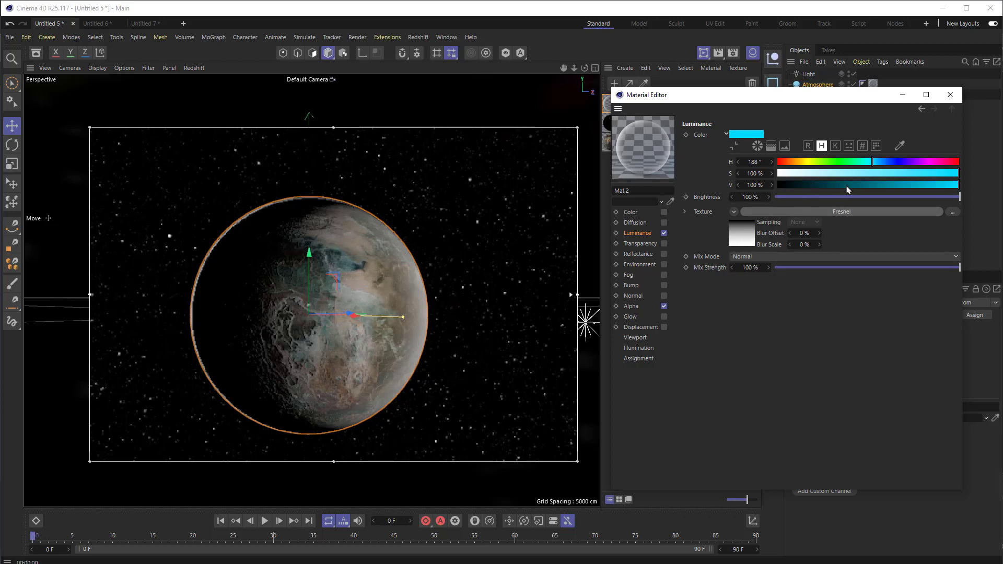
Make the Fresnel gradient's first knot cyan by raising its saturation to 100%
left_click(751, 236)
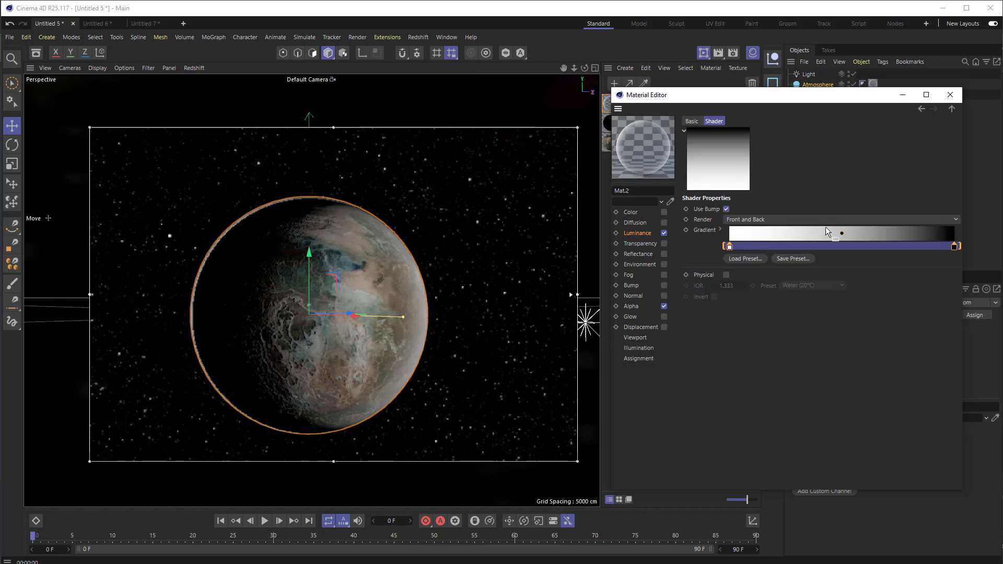
left_click(734, 246)
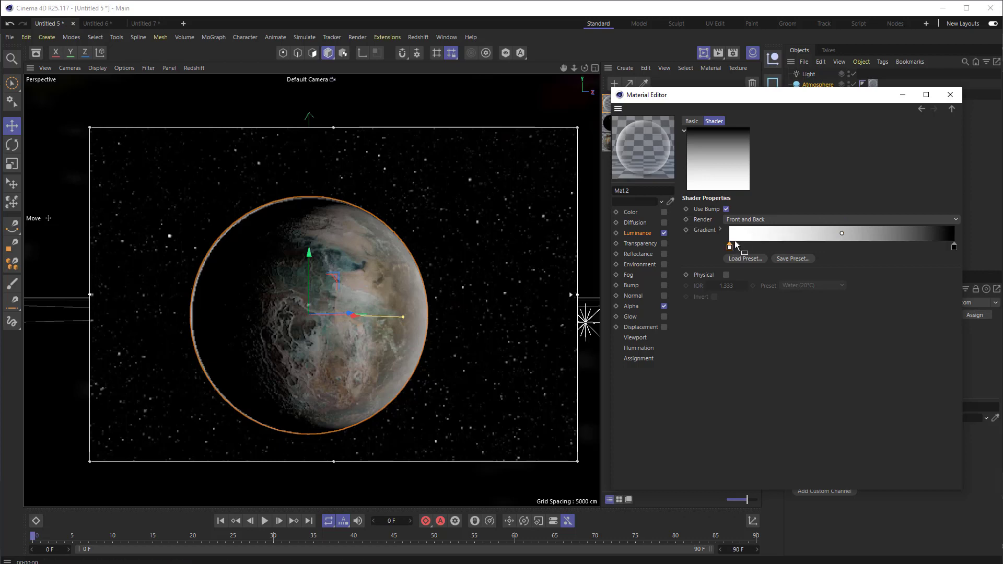
left_click(730, 248)
double_click(729, 247)
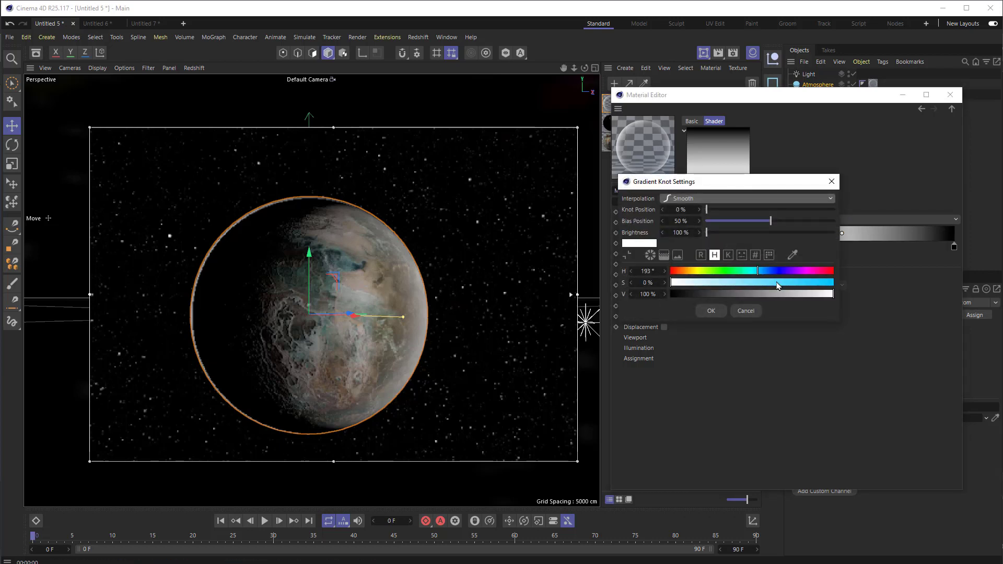
left_click_drag(779, 284, 842, 291)
left_click(706, 312)
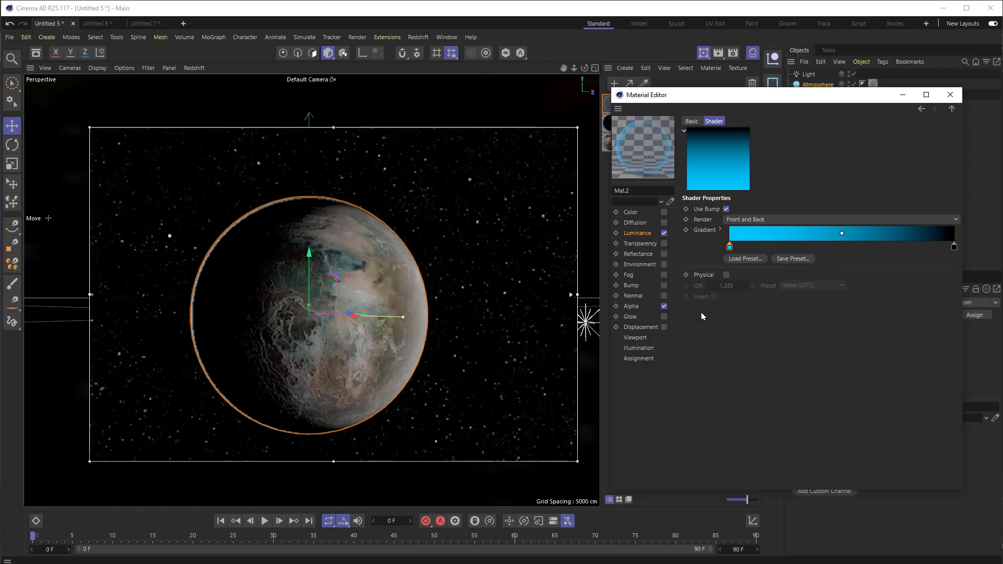
Set the Fresnel Render mode to Front Only and deselect the atmosphere sphere
left_click(761, 220)
left_click(757, 230)
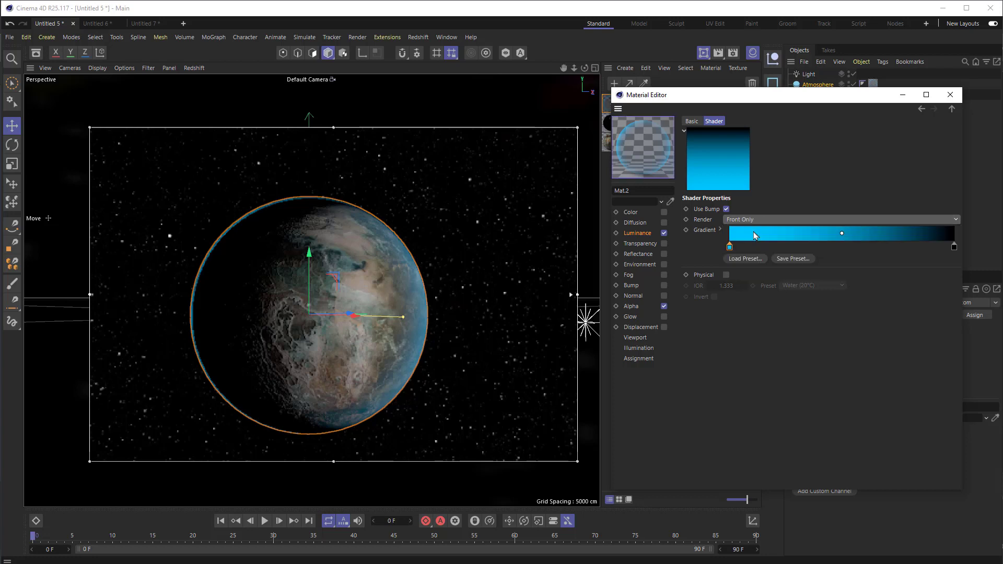
left_click(466, 308)
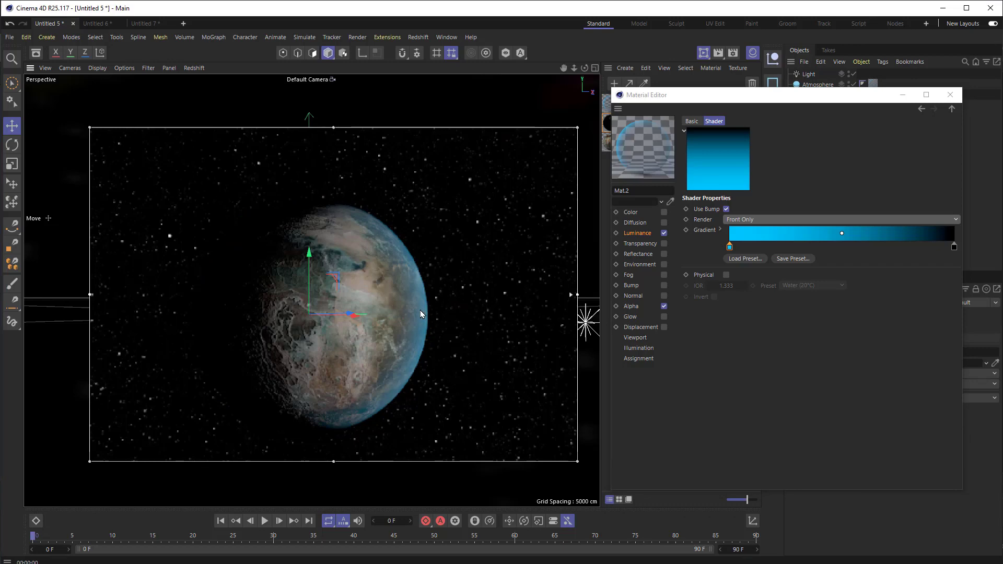
Zoom toward the planet's edge to check the thin cyan atmosphere rim
scroll(423, 313, "up", 5)
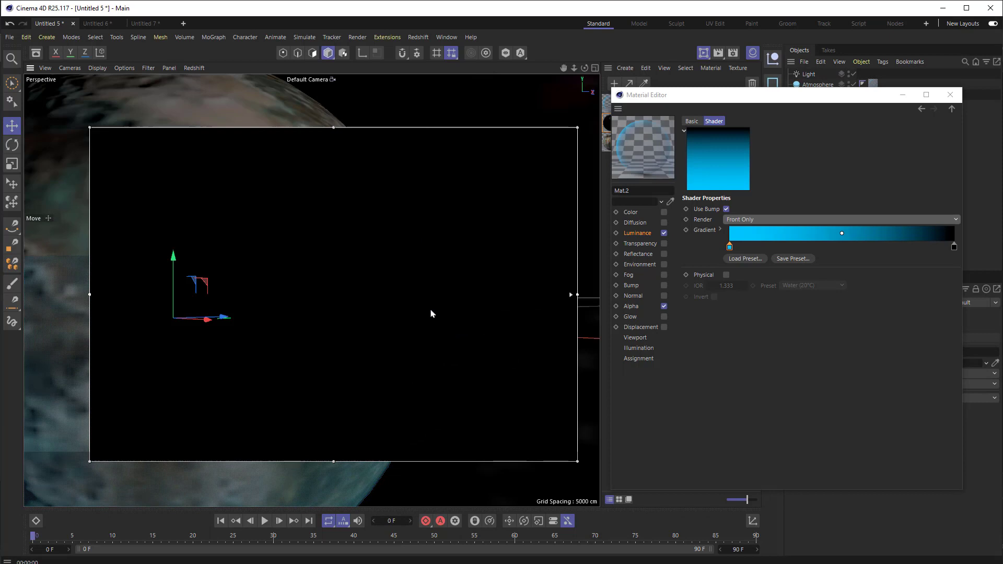
scroll(431, 311, "down", 5)
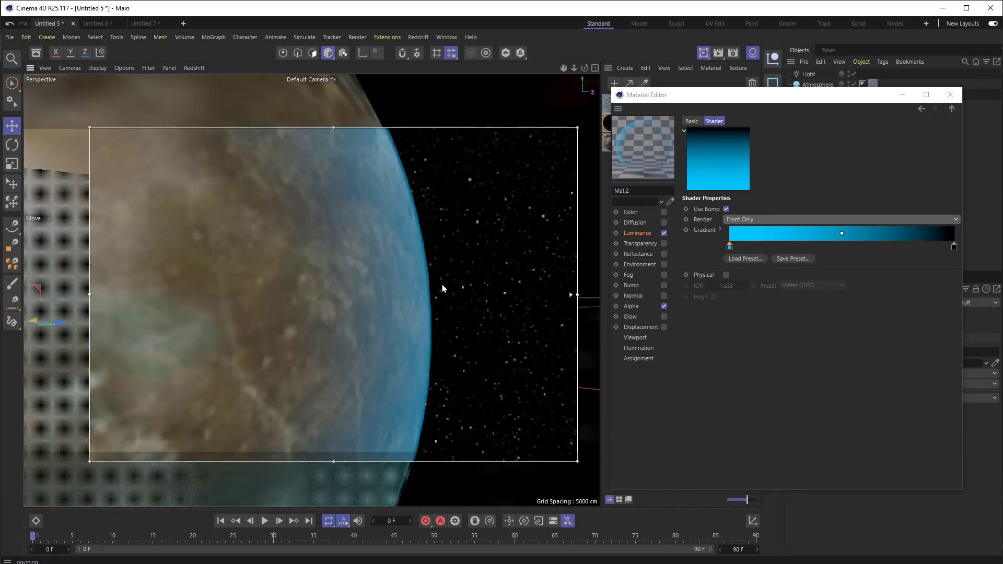
scroll(441, 288, "up", 1)
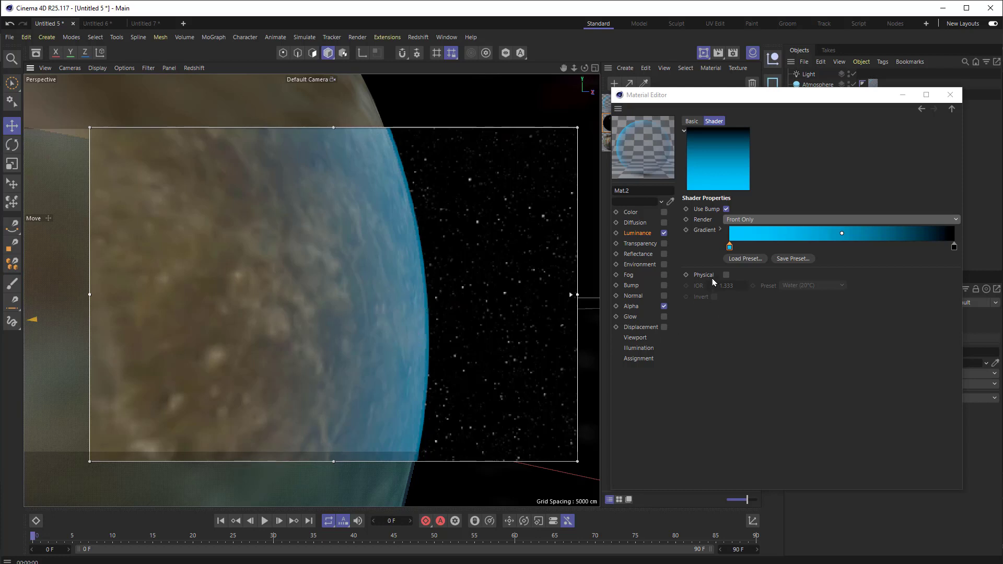
In the Alpha channel's Fresnel gradient, set the first knot to black
left_click(633, 309)
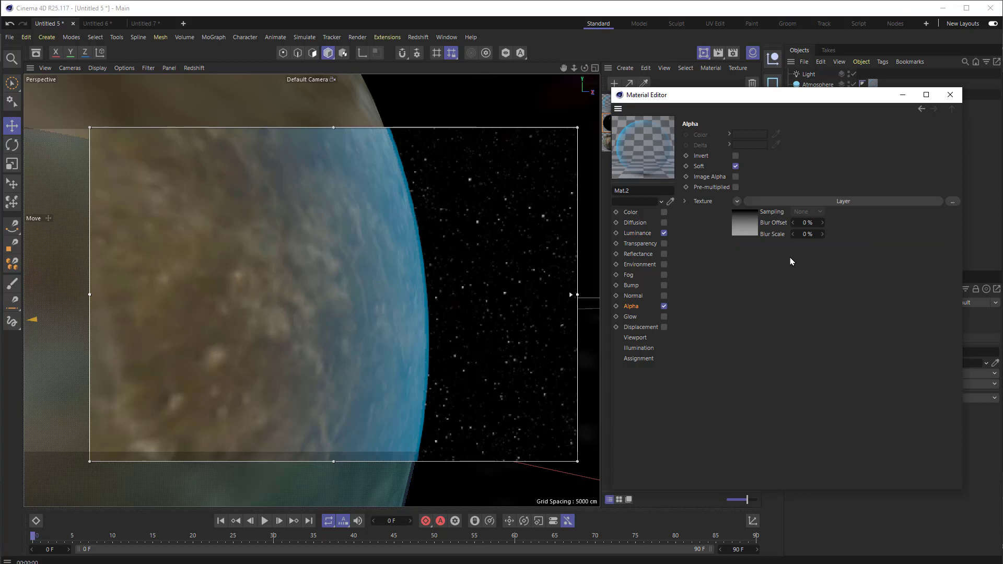
left_click(735, 235)
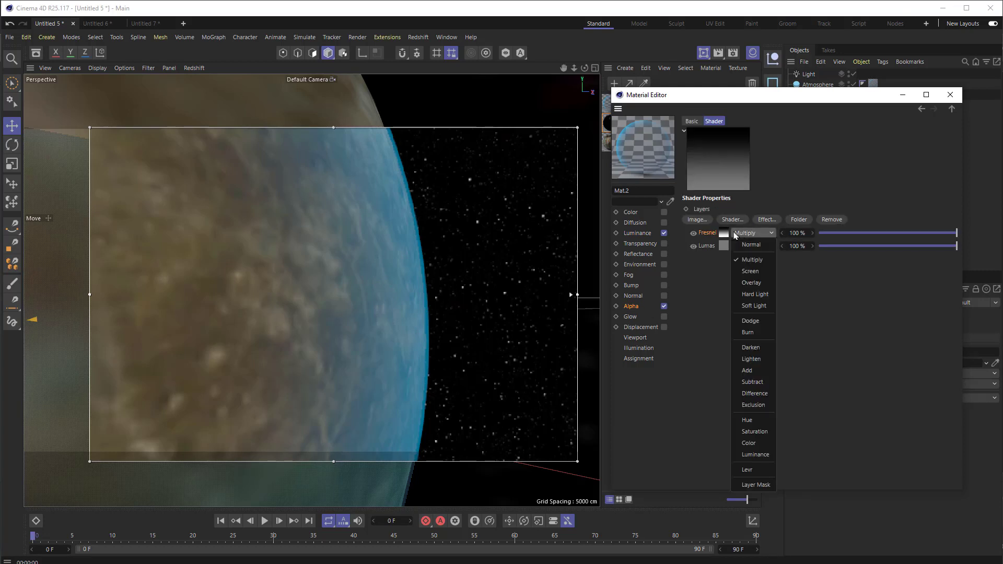
left_click(724, 235)
left_click(732, 247)
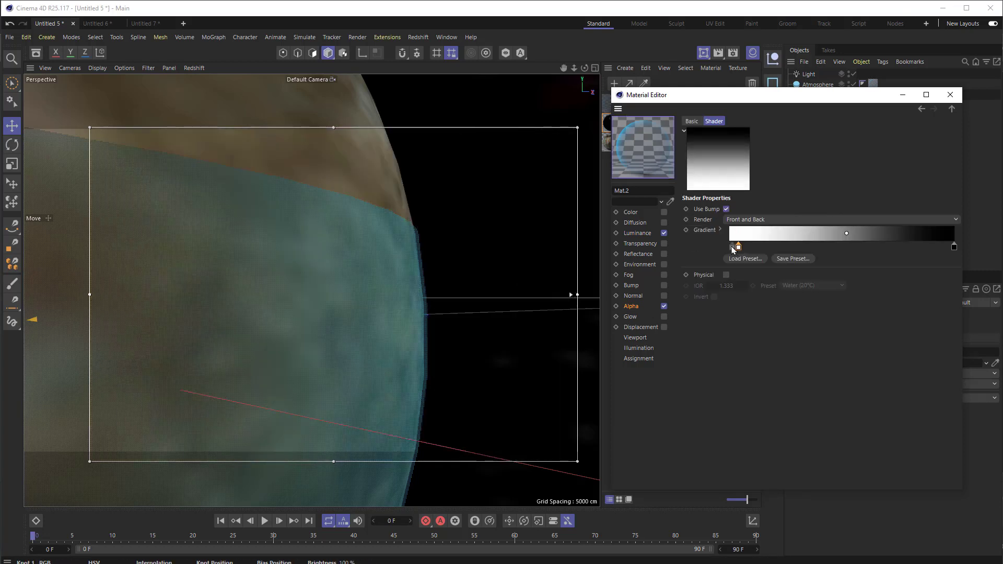
mouse_move(732, 249)
left_mouse_down()
mouse_move(759, 249)
mouse_move(730, 249)
left_mouse_up()
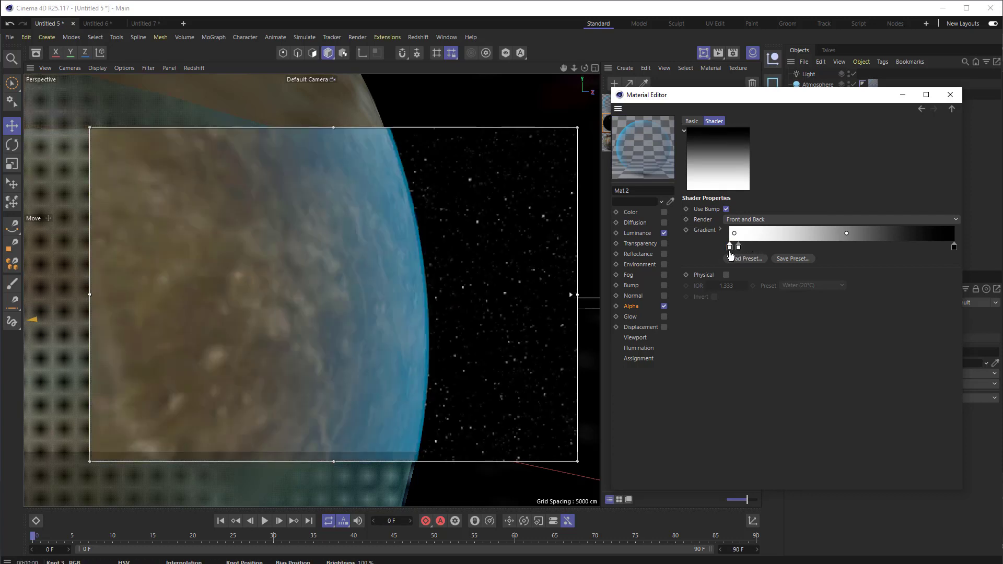
double_click(730, 247)
left_click_drag(688, 296, 670, 296)
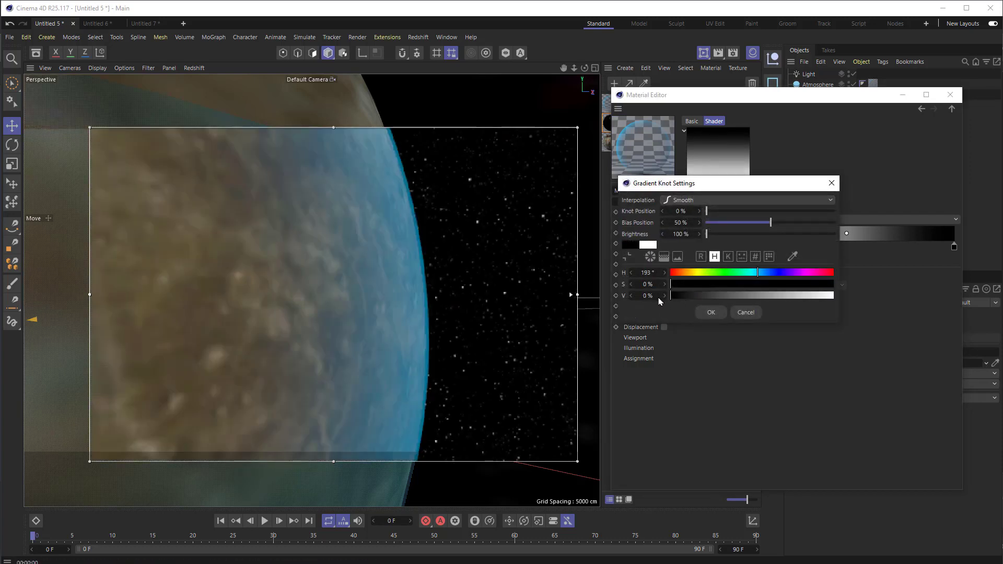
left_click(721, 314)
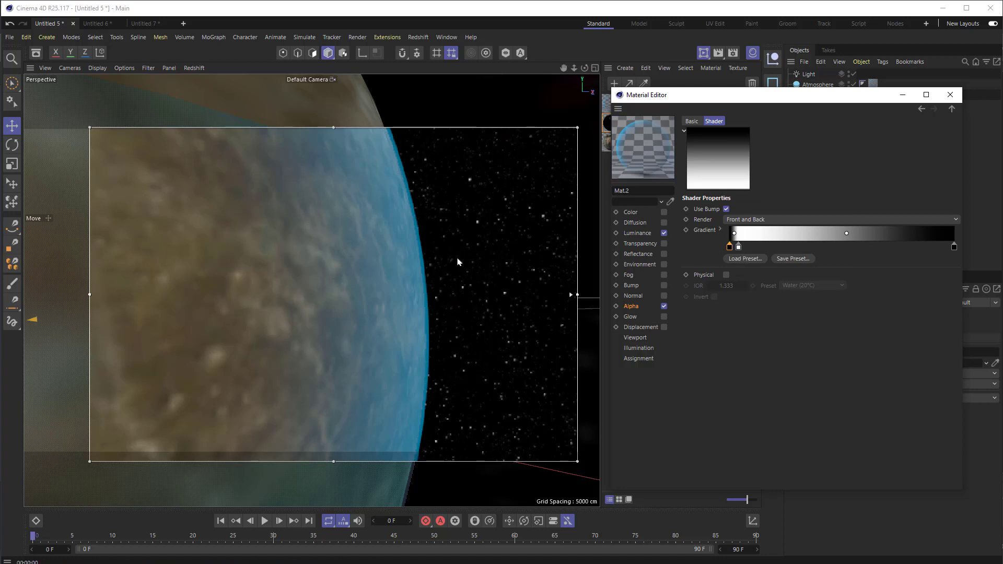
Add a white knot near 13% of the gradient and leave the end knot at the far end
left_click_drag(739, 247, 761, 251)
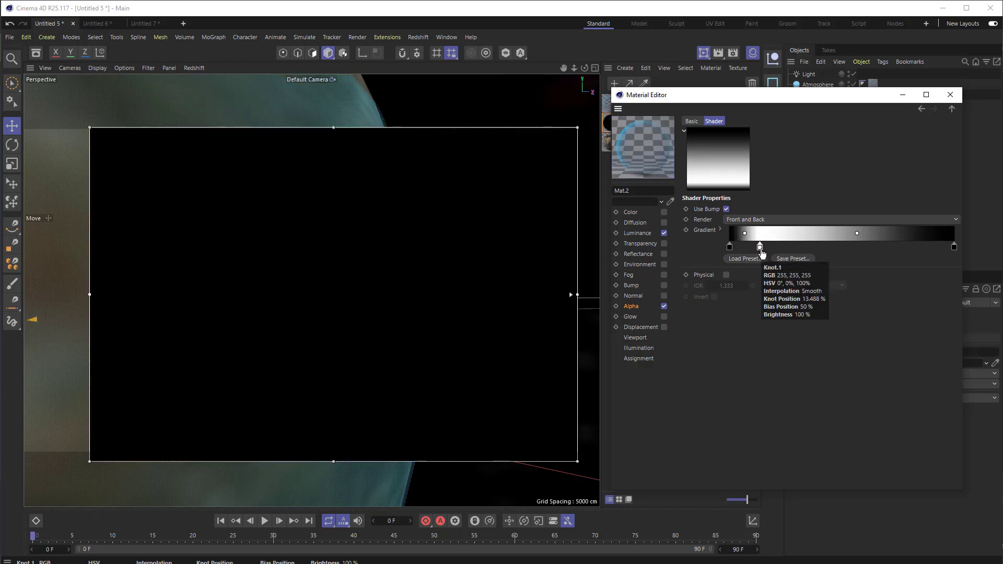
left_click(742, 247)
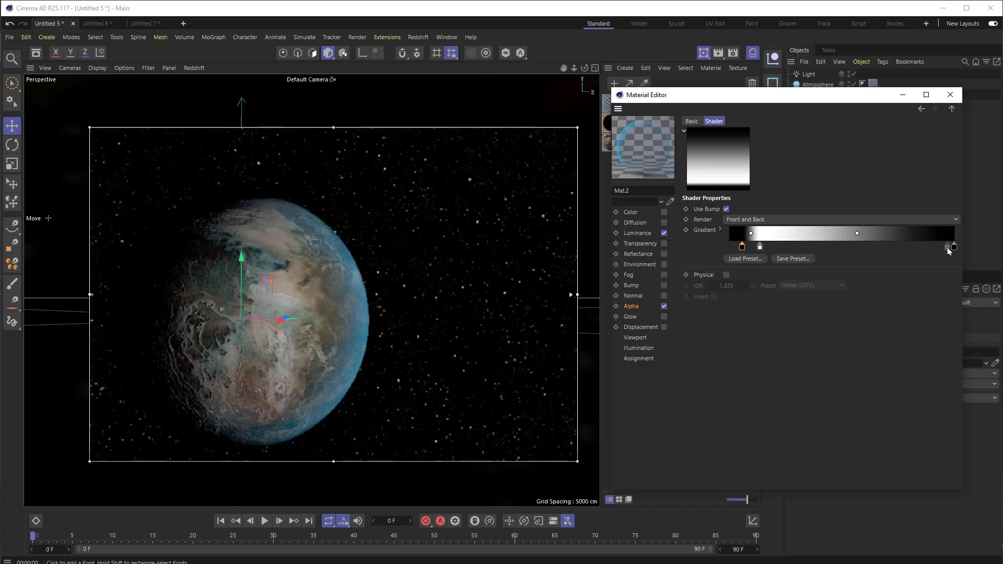
left_click_drag(954, 247, 908, 250)
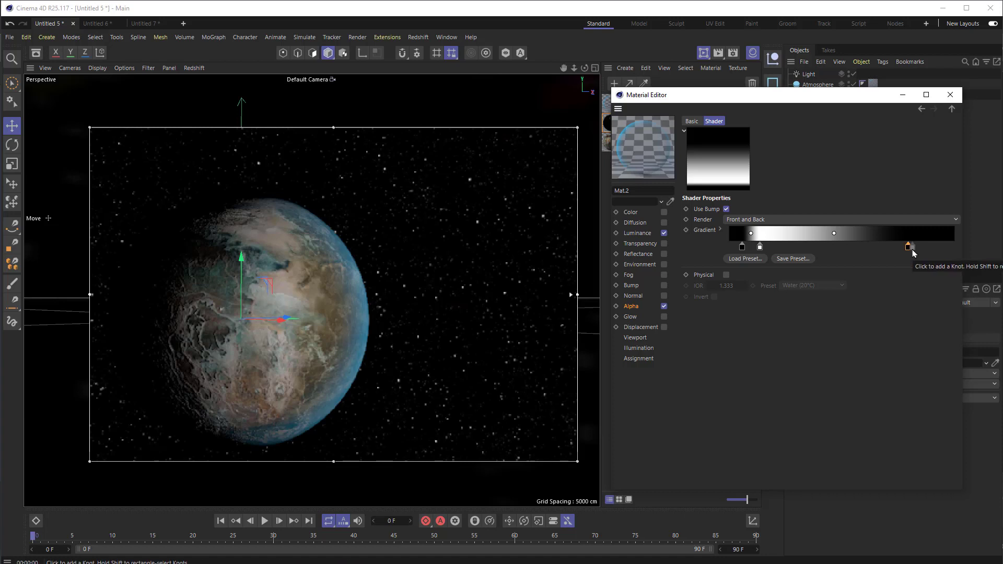
left_click_drag(908, 255, 962, 250)
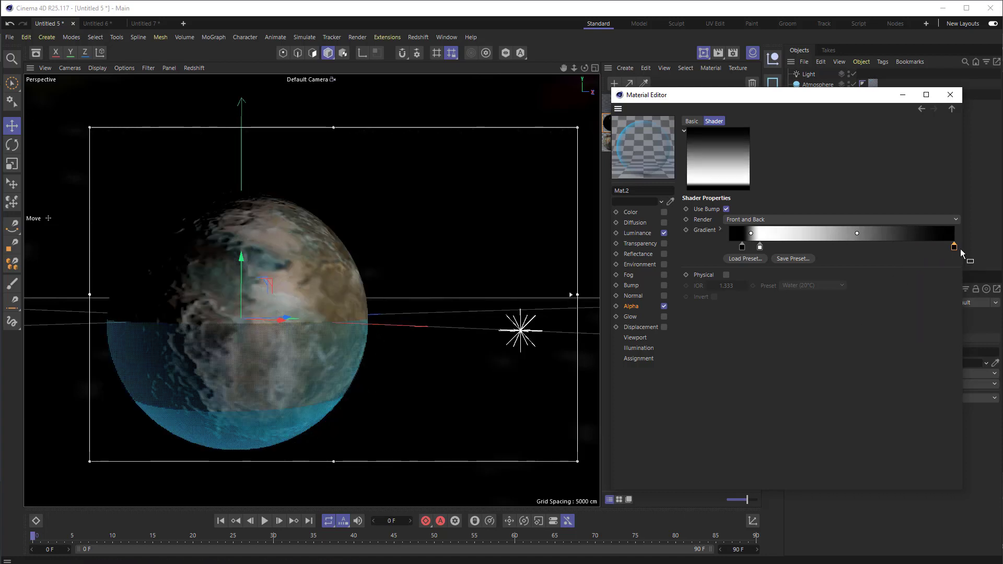
Set the luminance Fresnel gradient's right knot to blue: H 209°, S 100%, V 100%
left_click(636, 234)
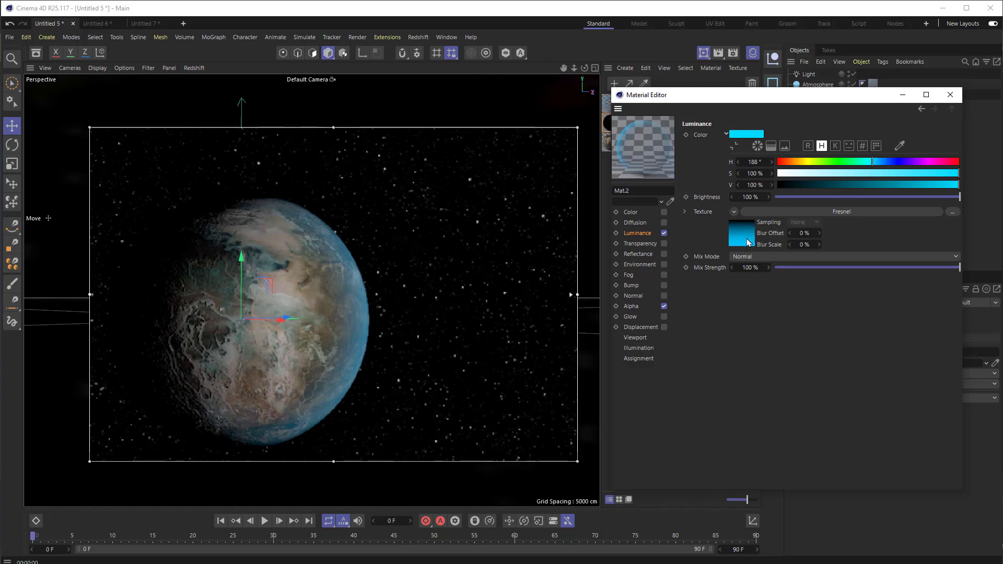
left_click(750, 243)
left_click(954, 247)
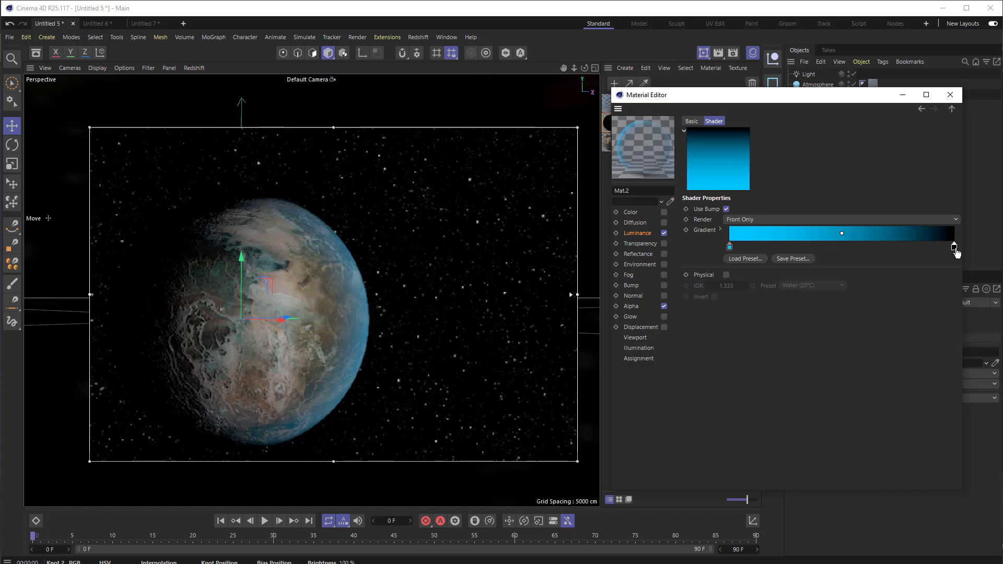
double_click(954, 247)
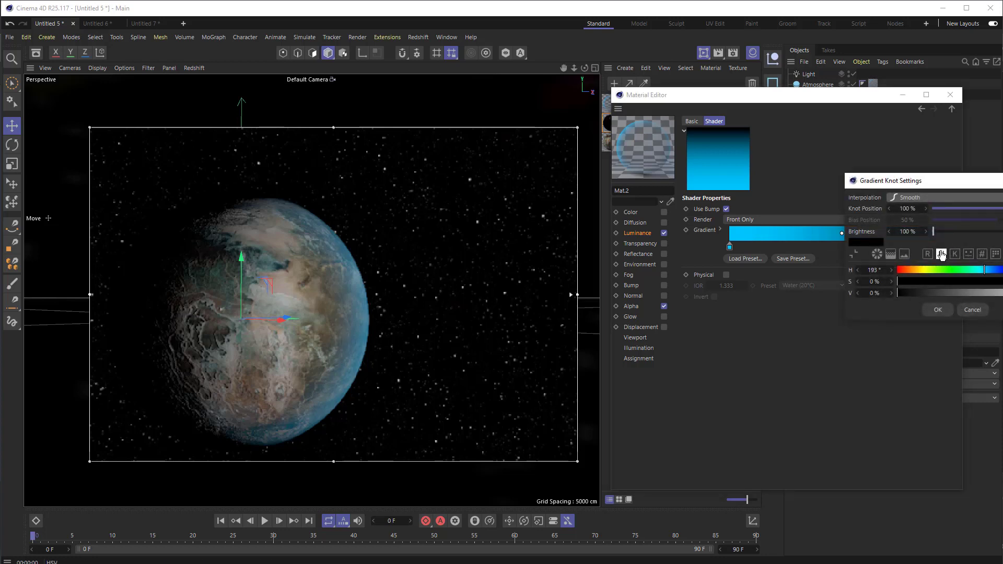
left_click(991, 270)
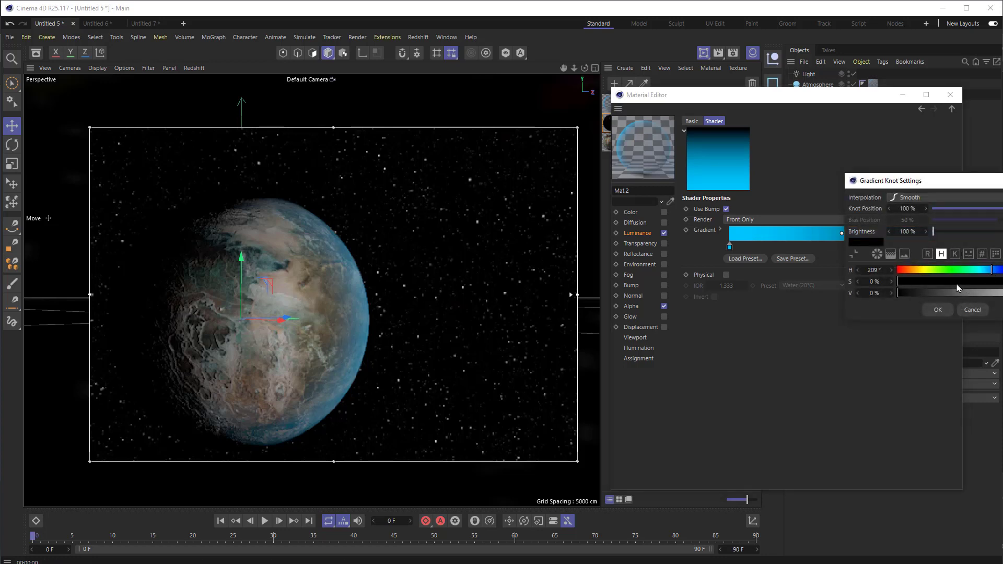
left_click_drag(959, 281, 1000, 282)
left_click_drag(898, 293, 1002, 282)
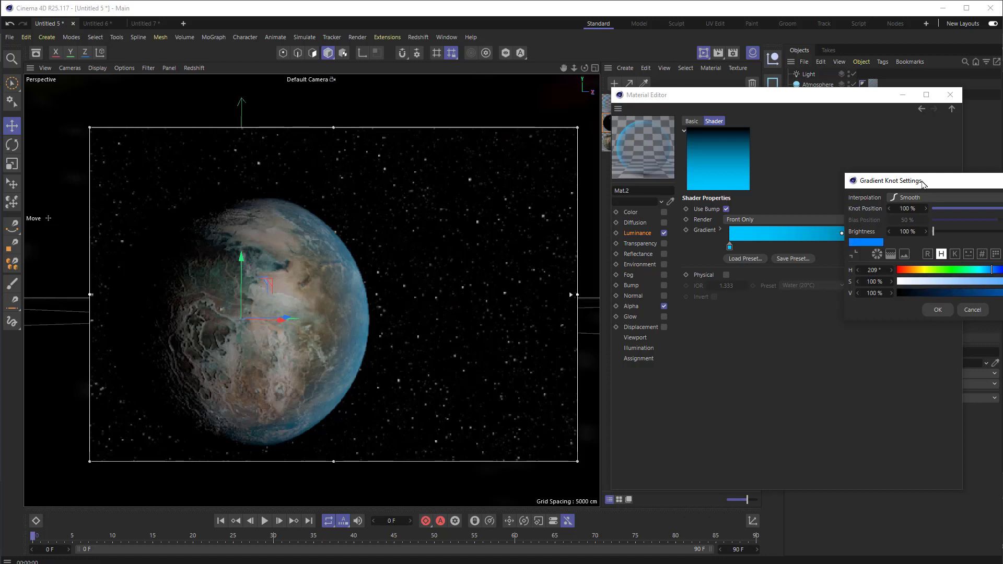
left_click_drag(911, 181, 752, 320)
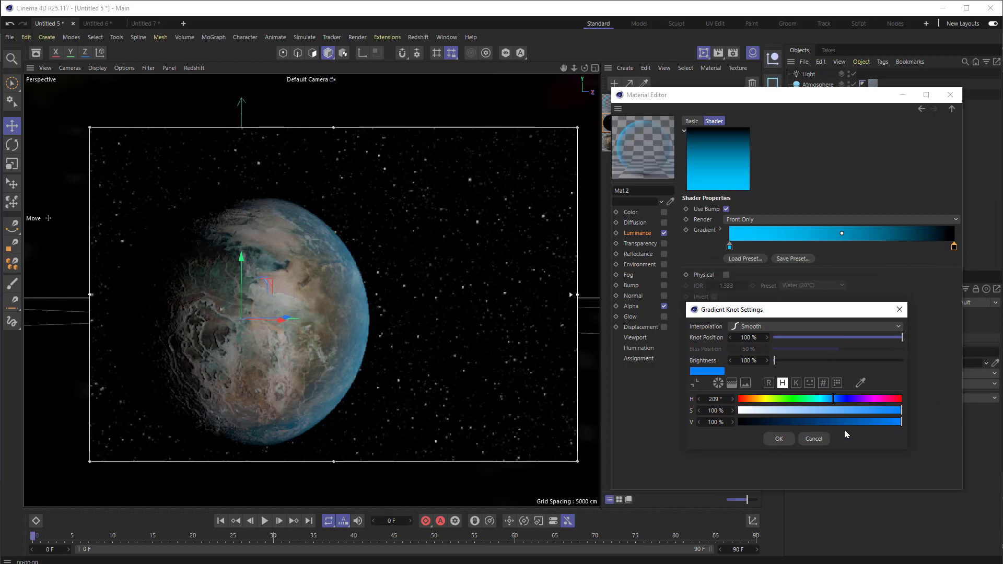
left_click(779, 439)
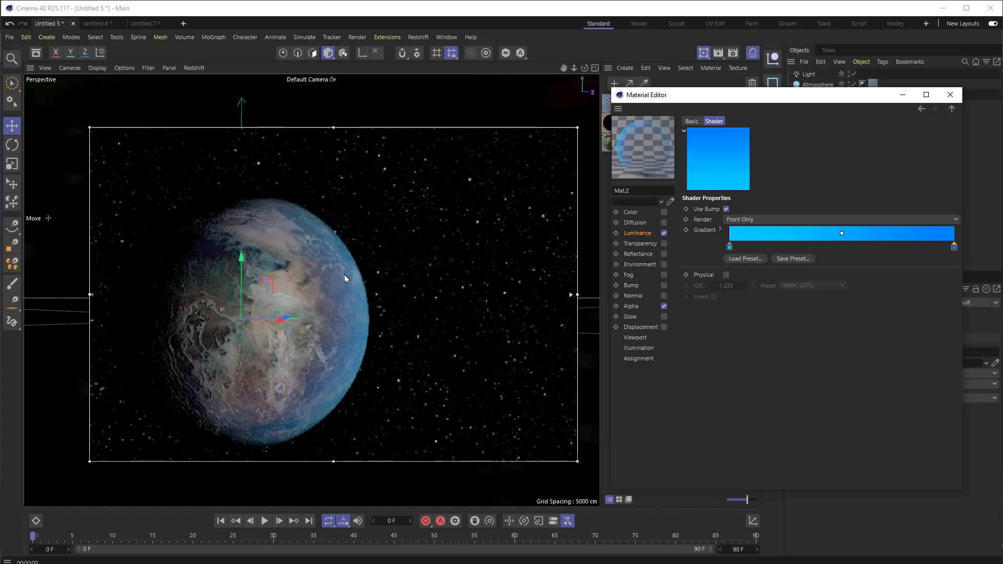
Try deeper blue and magenta for the right knot, then revert it to blue
double_click(954, 246)
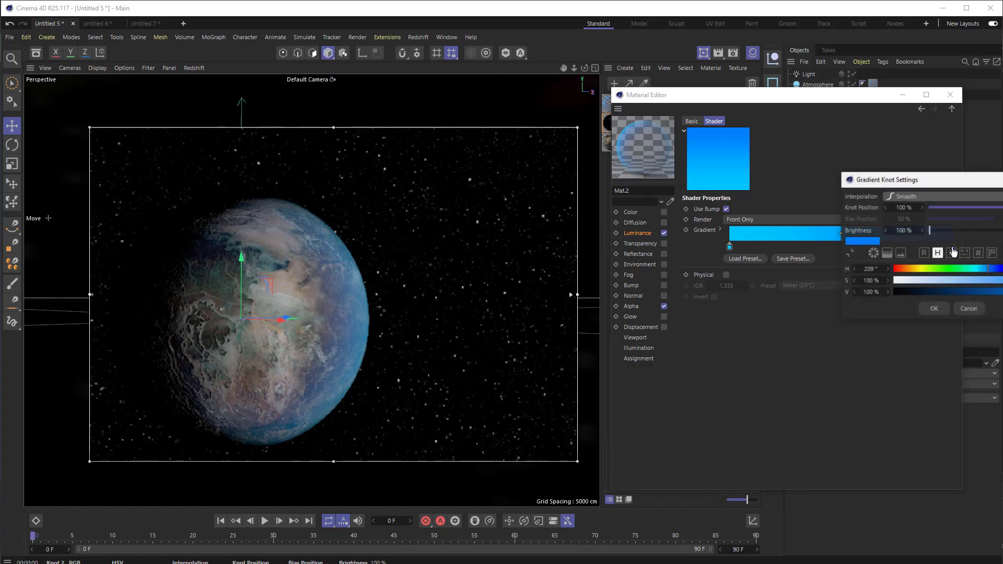
left_click_drag(997, 271, 1002, 270)
left_click(934, 309)
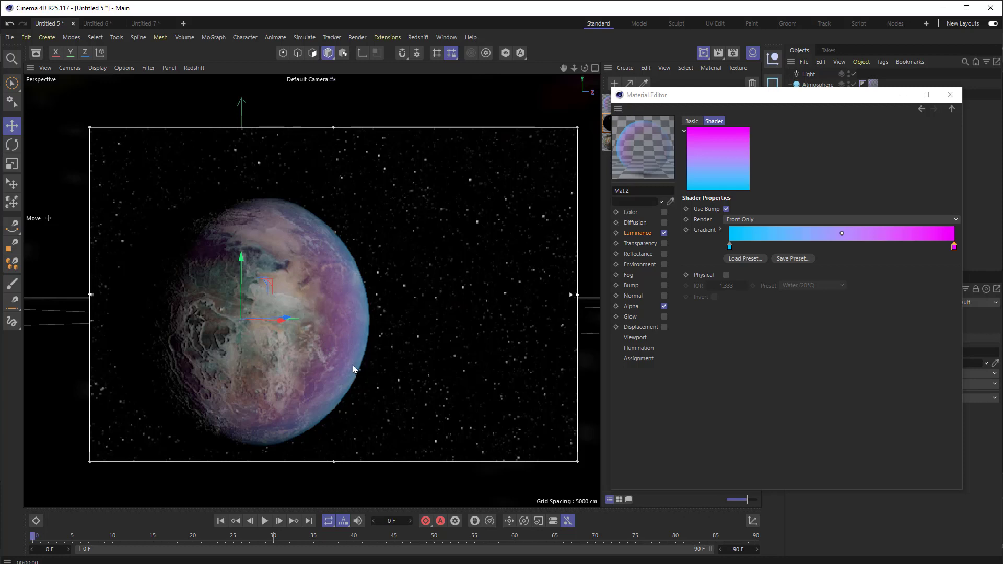
left_click(953, 246)
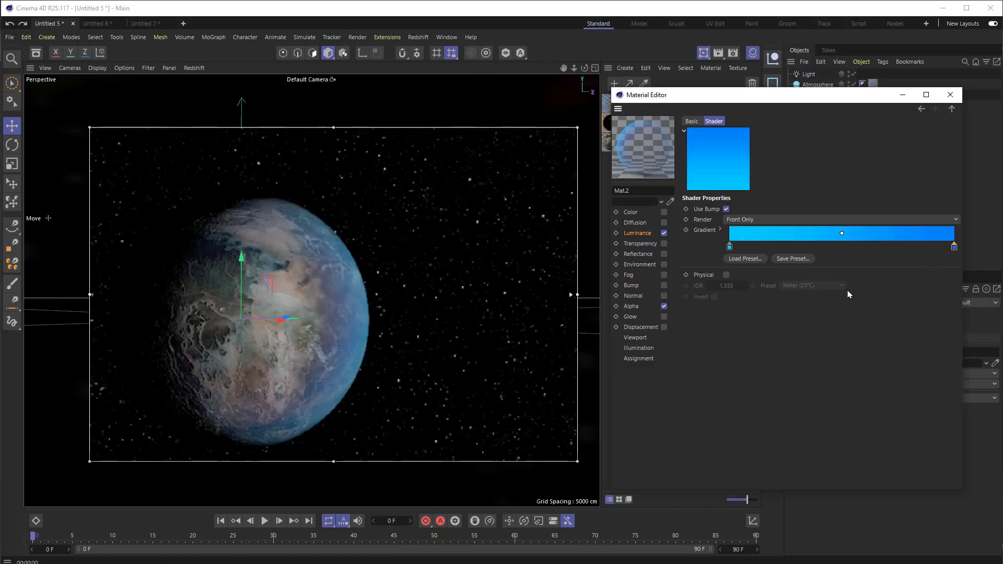
Drag the alpha Fresnel gradient's black end knot inward to thin the outer rim
left_click(631, 307)
left_click(752, 225)
left_click(763, 217)
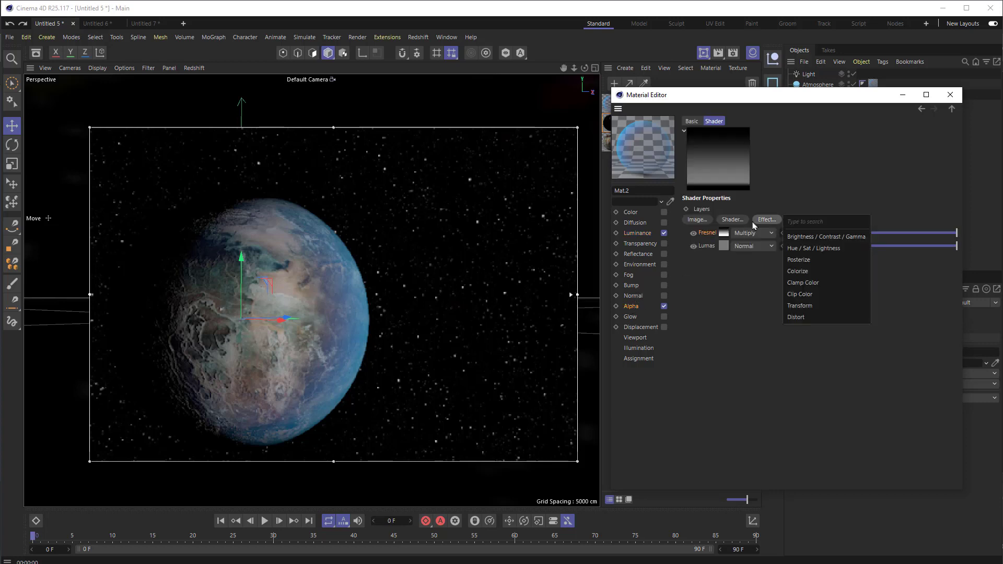
left_click(739, 233)
left_click(721, 234)
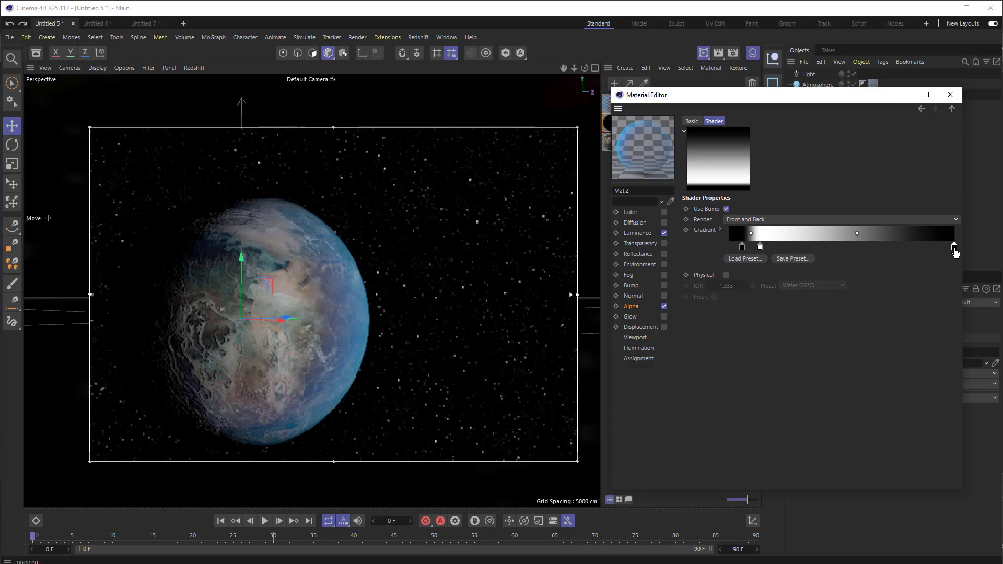
left_click_drag(953, 248, 923, 253)
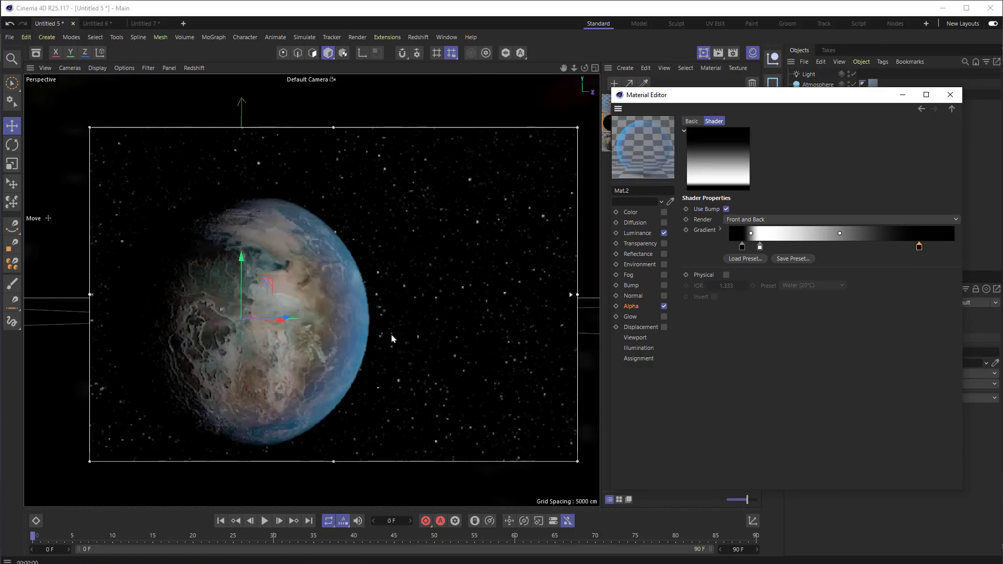
left_click_drag(392, 338, 486, 320)
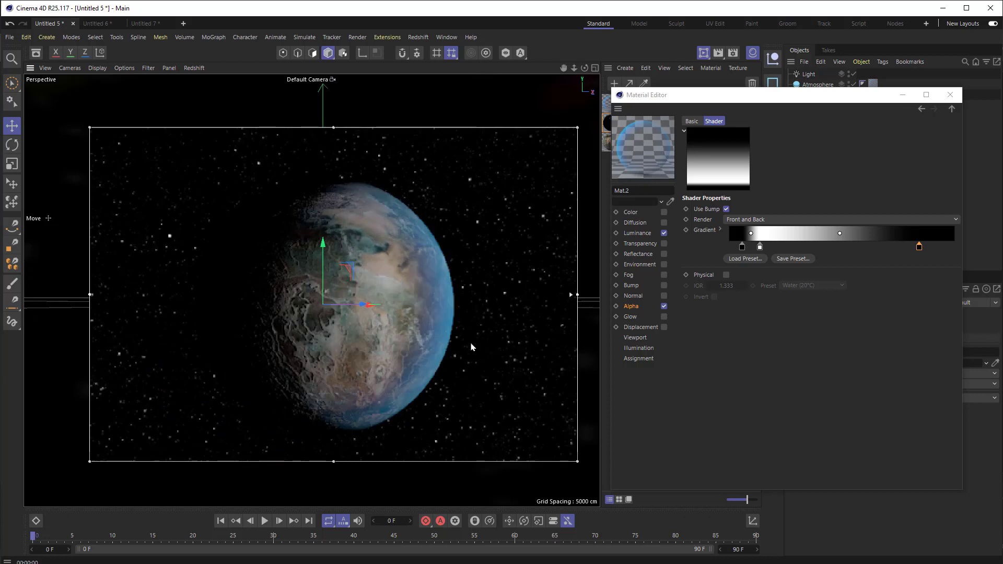
Enable Mat.2's Glow channel with a 20 cm radius
key("Down")
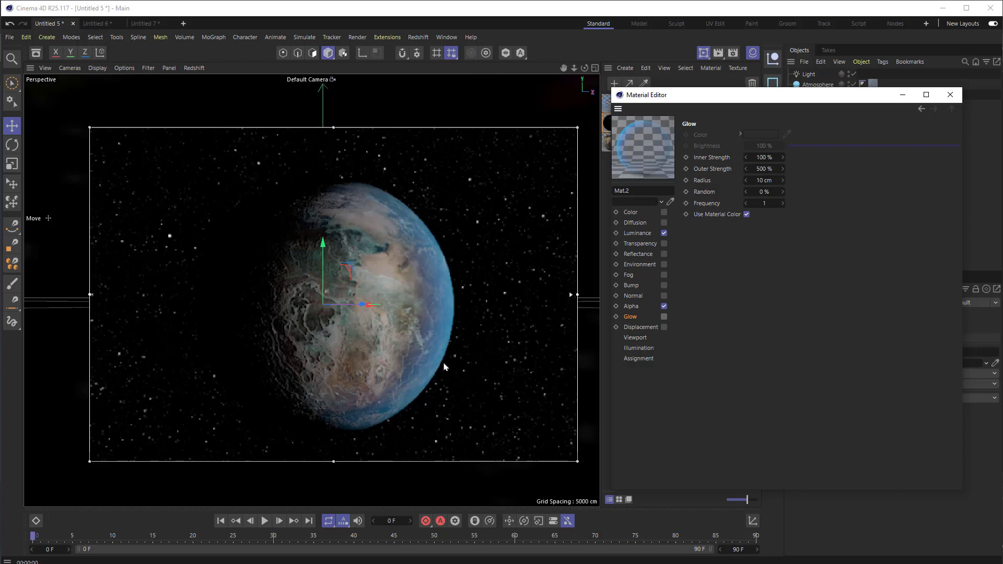
left_click(663, 316)
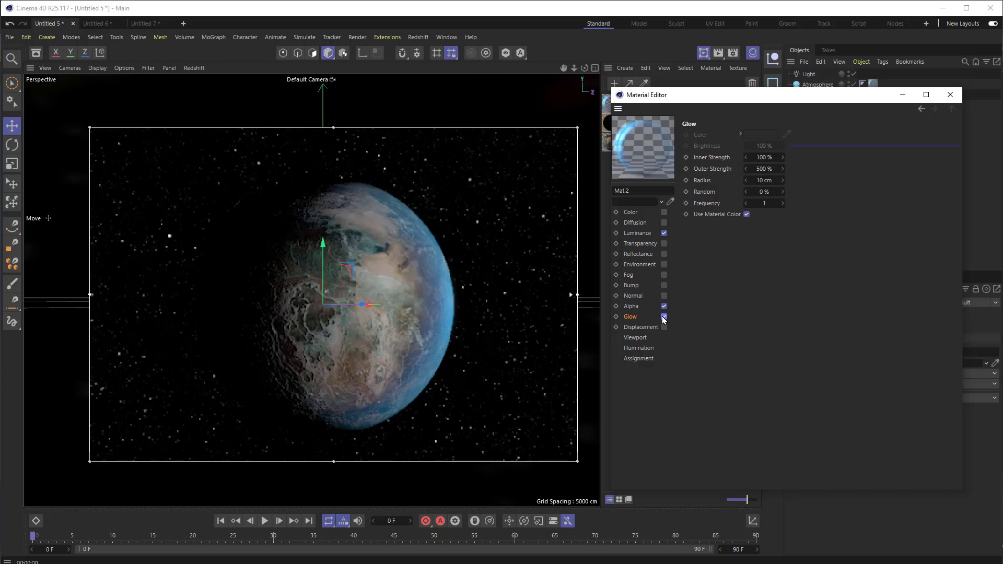
left_click(771, 181)
type("20")
key("Return")
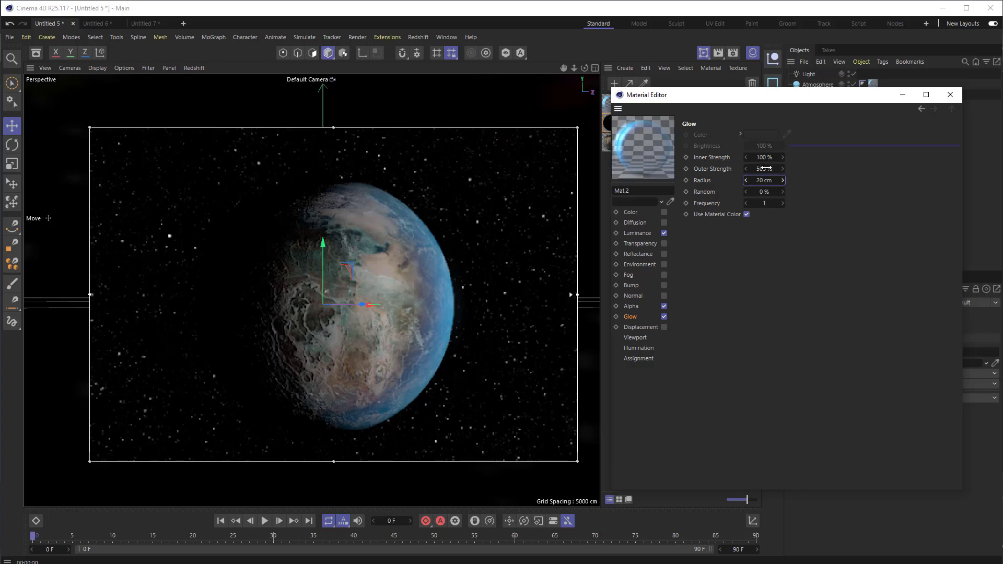
Set the glow to 50% inner strength and 100% outer strength
left_click_drag(764, 157, 778, 157)
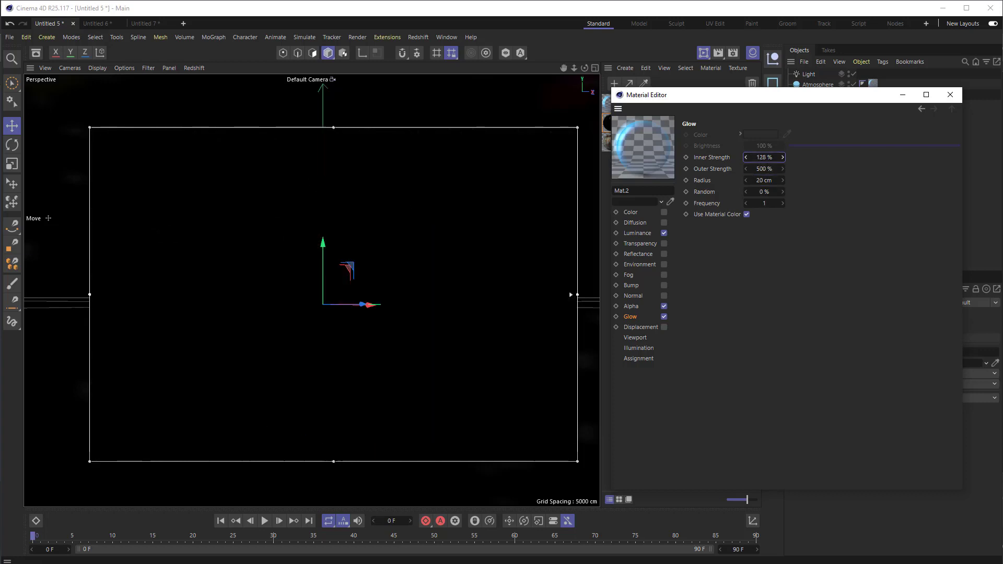
left_click(763, 157)
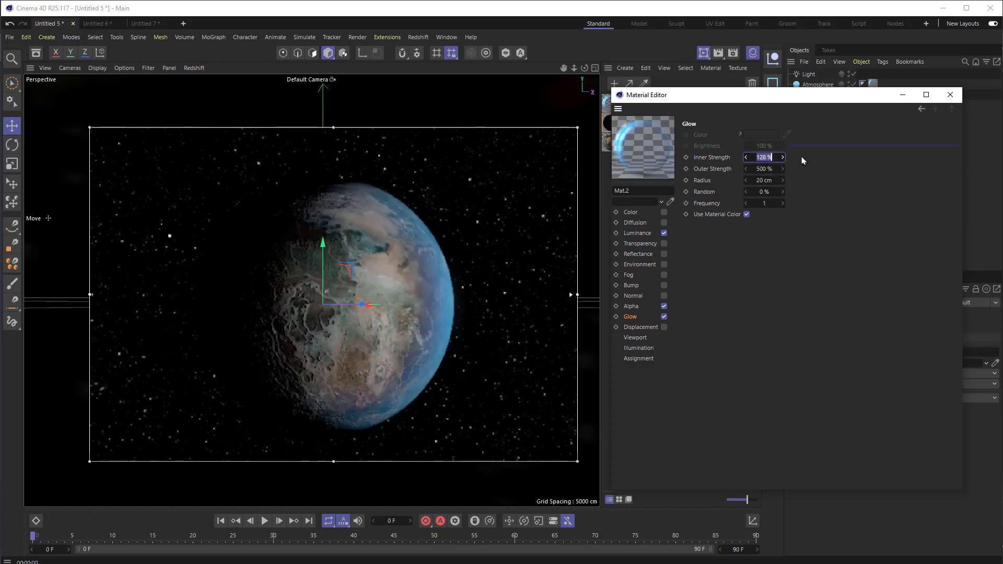
type("50")
left_click(763, 168)
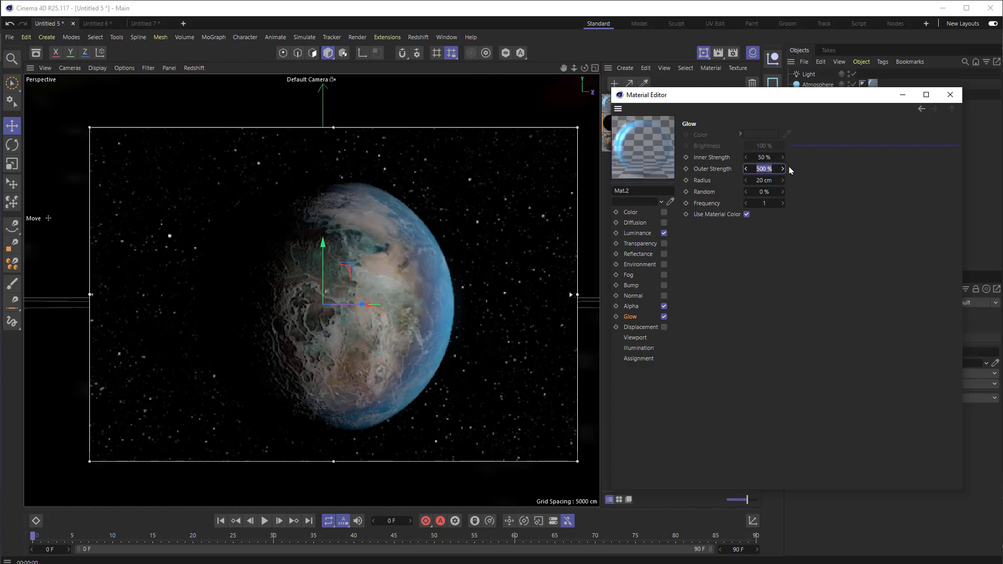
type("100")
key("Return")
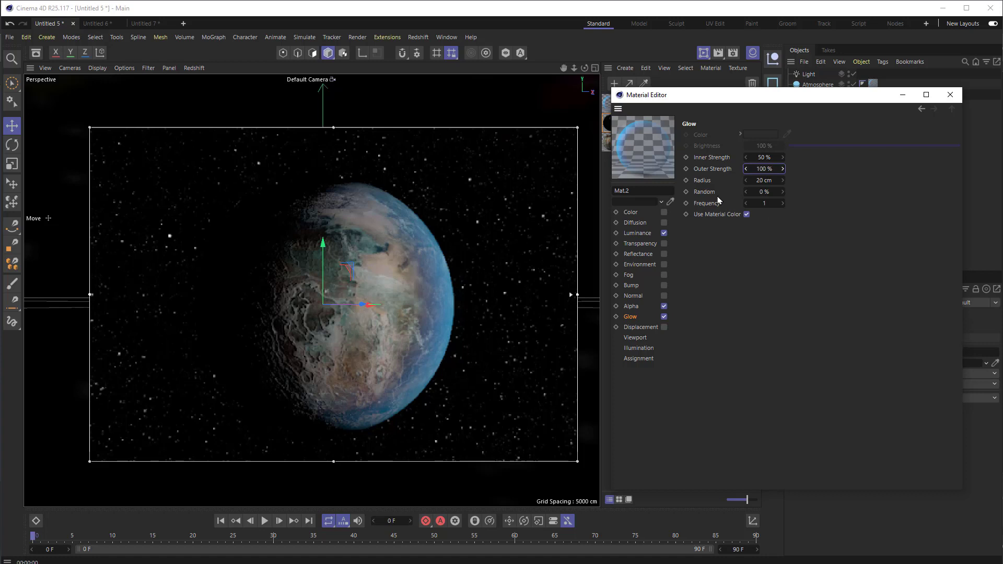
Raise outer strength to about 162%, toggling the glow on and off to compare
left_click(663, 317)
left_click(664, 316)
mouse_move(765, 169)
left_mouse_down()
mouse_move(786, 168)
mouse_move(777, 168)
left_mouse_up()
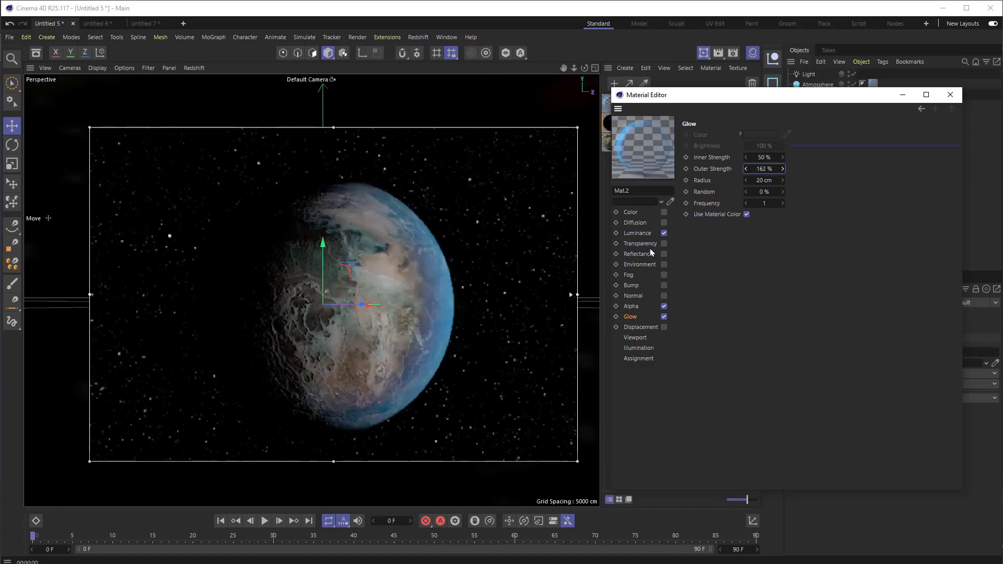
left_click(664, 317)
left_click(664, 317)
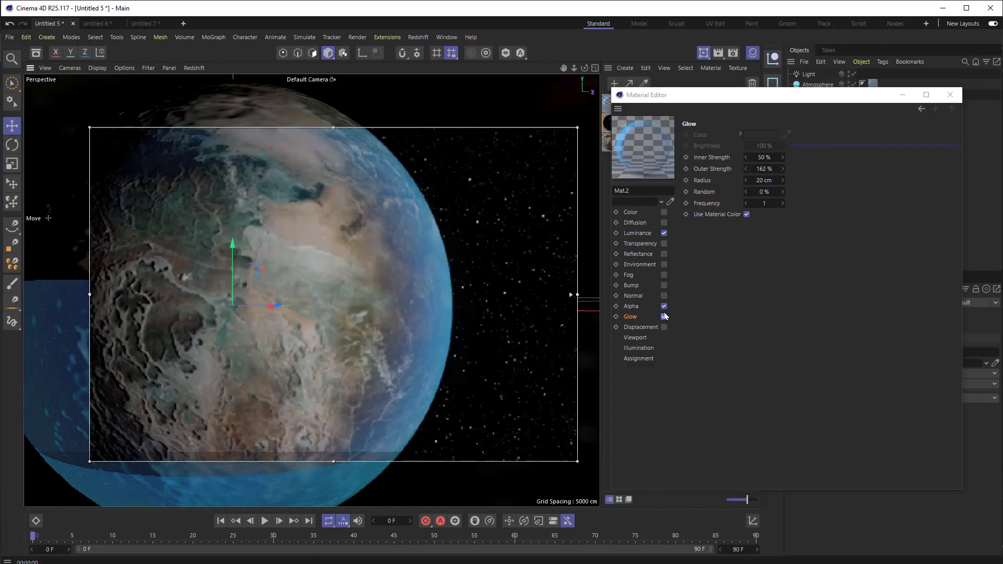
left_click(663, 317)
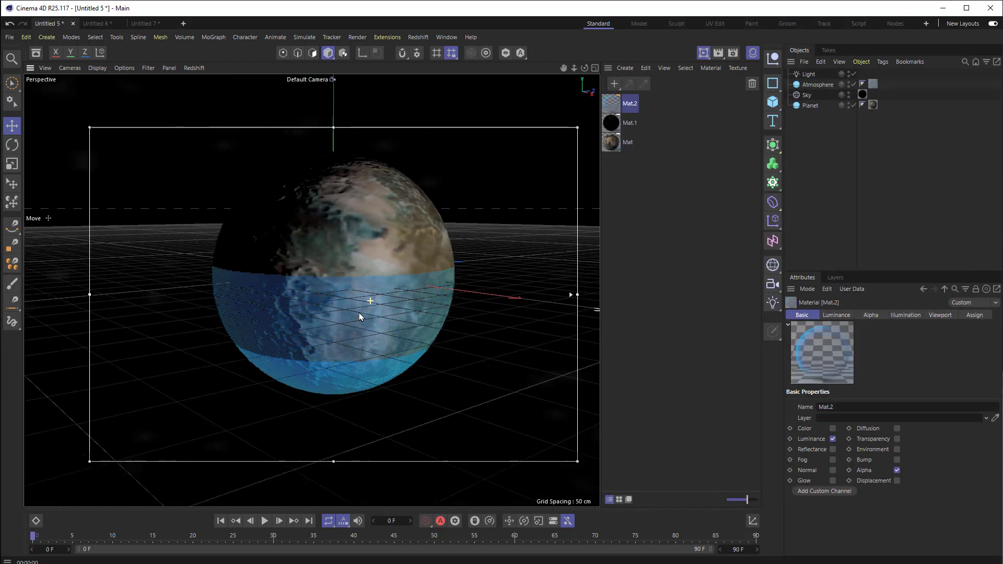
Re-render the viewport with Ctrl+R to see the planet's glowing blue atmosphere
key("ctrl+r")
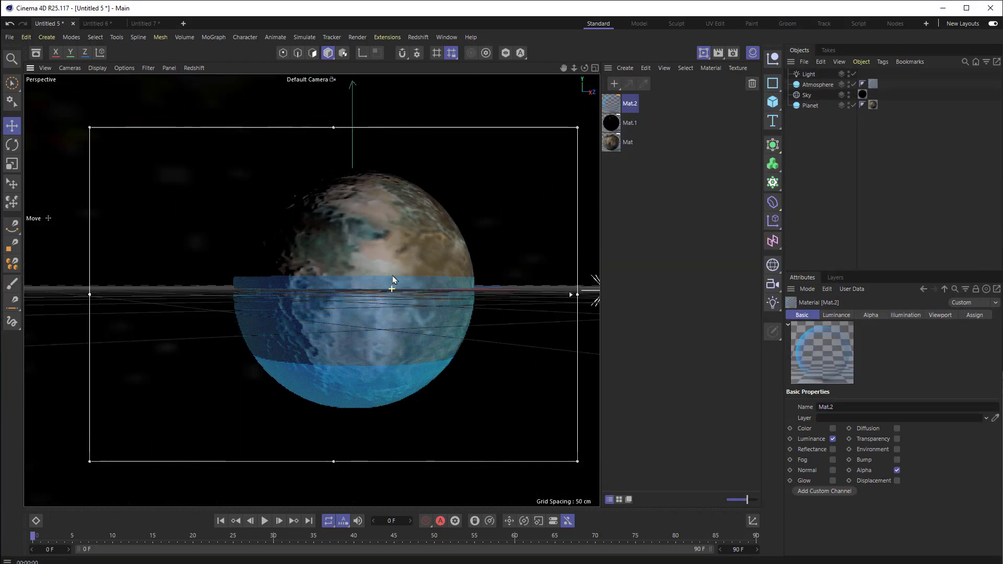